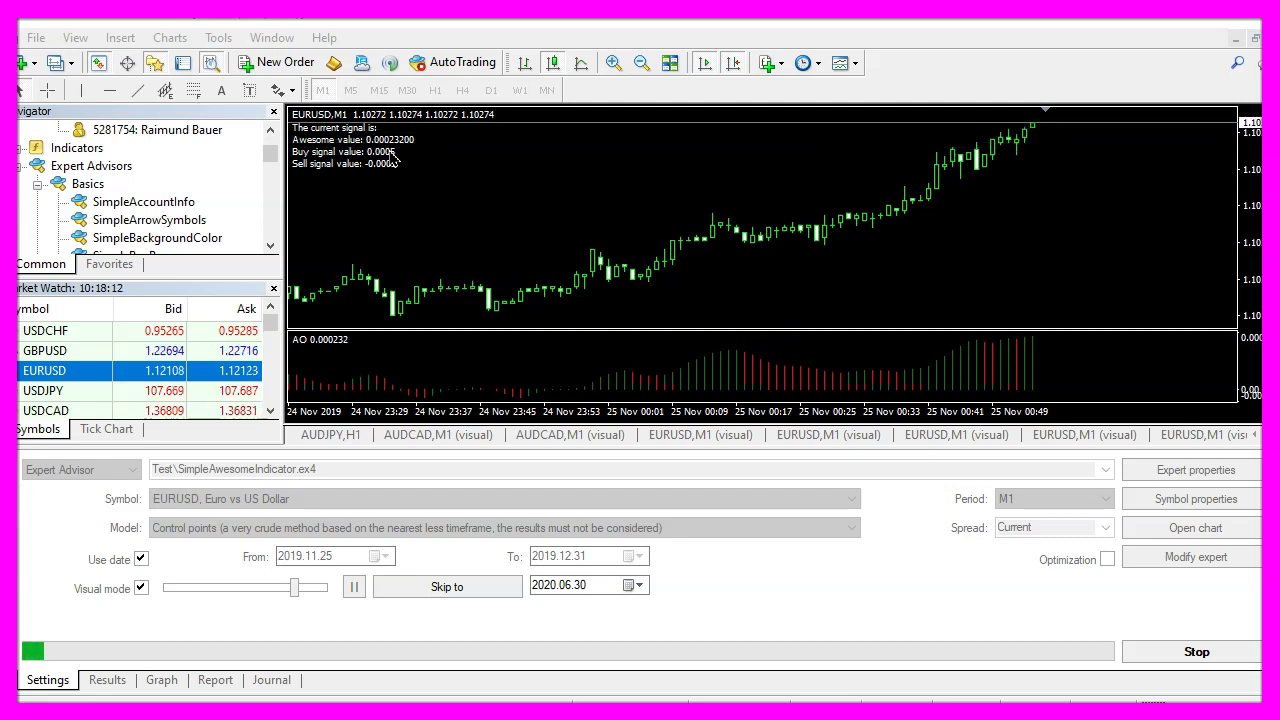
Step: Launch MetaEditor from the MetaTrader 4 toolbar while the visual backtest continues
{"action": "left_click", "coordinate": [333, 63]}
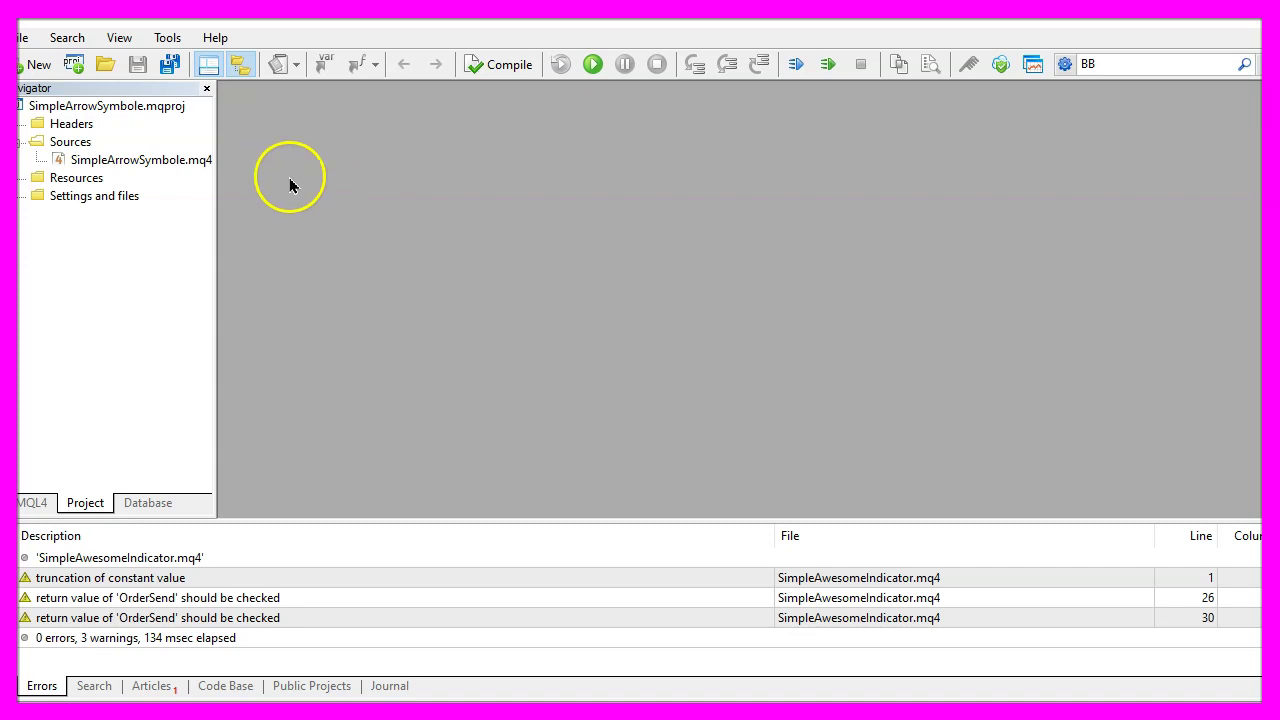
Step: Create a new Expert Advisor template named SimpleAwesomeIndicator in Experts\Basics
{"action": "left_click", "coordinate": [24, 38]}
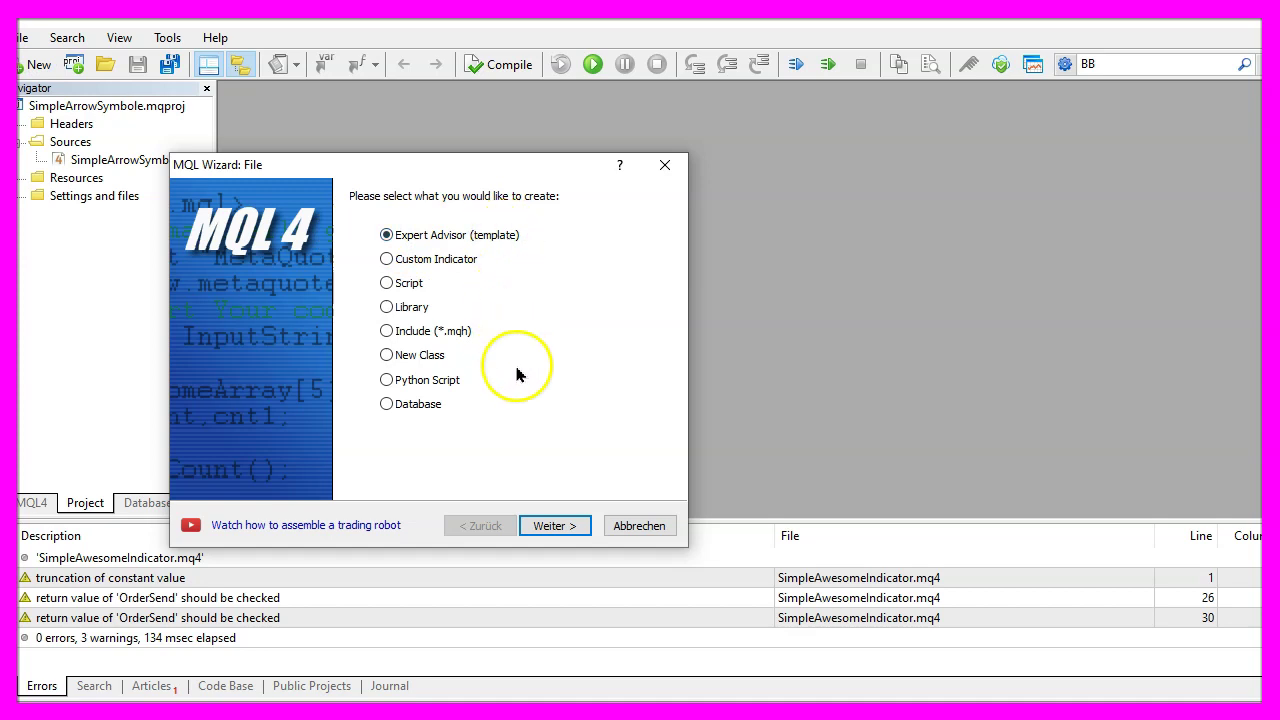
{"action": "left_click", "coordinate": [570, 525]}
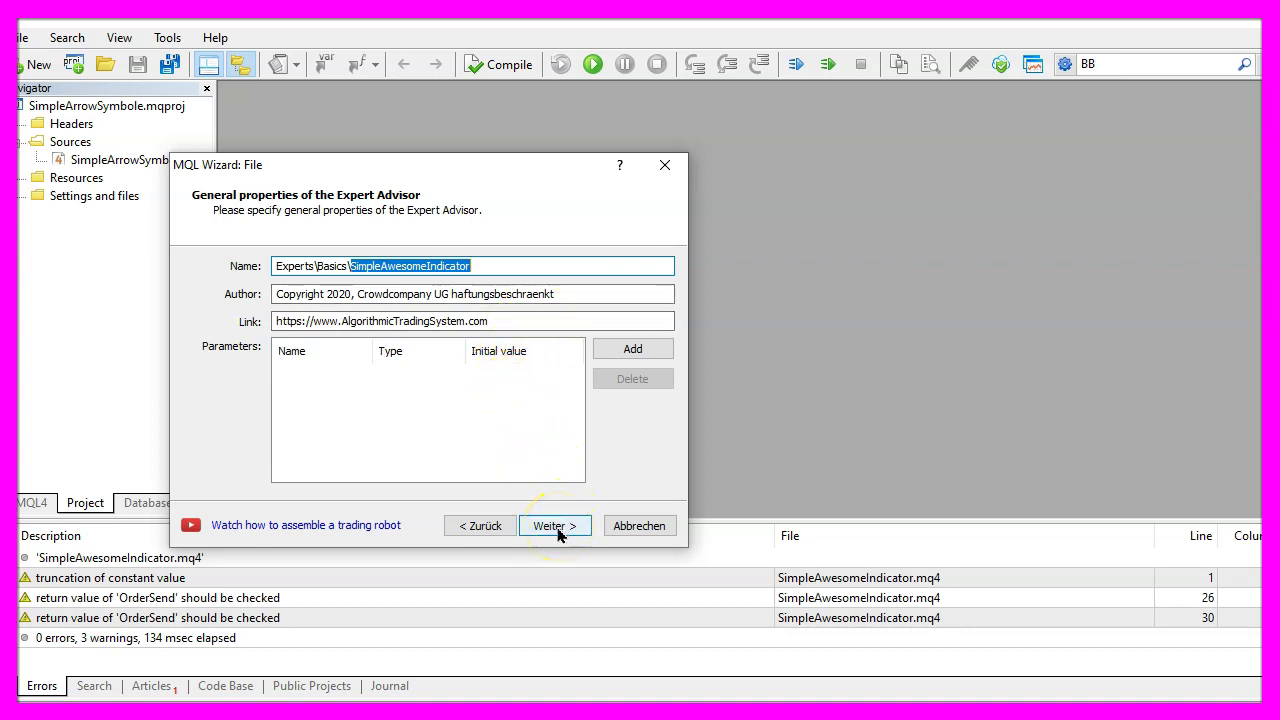
{"action": "left_click", "coordinate": [555, 526]}
Step: Maximize the code window and delete all template code except the OnTick function
{"action": "left_click", "coordinate": [552, 526]}
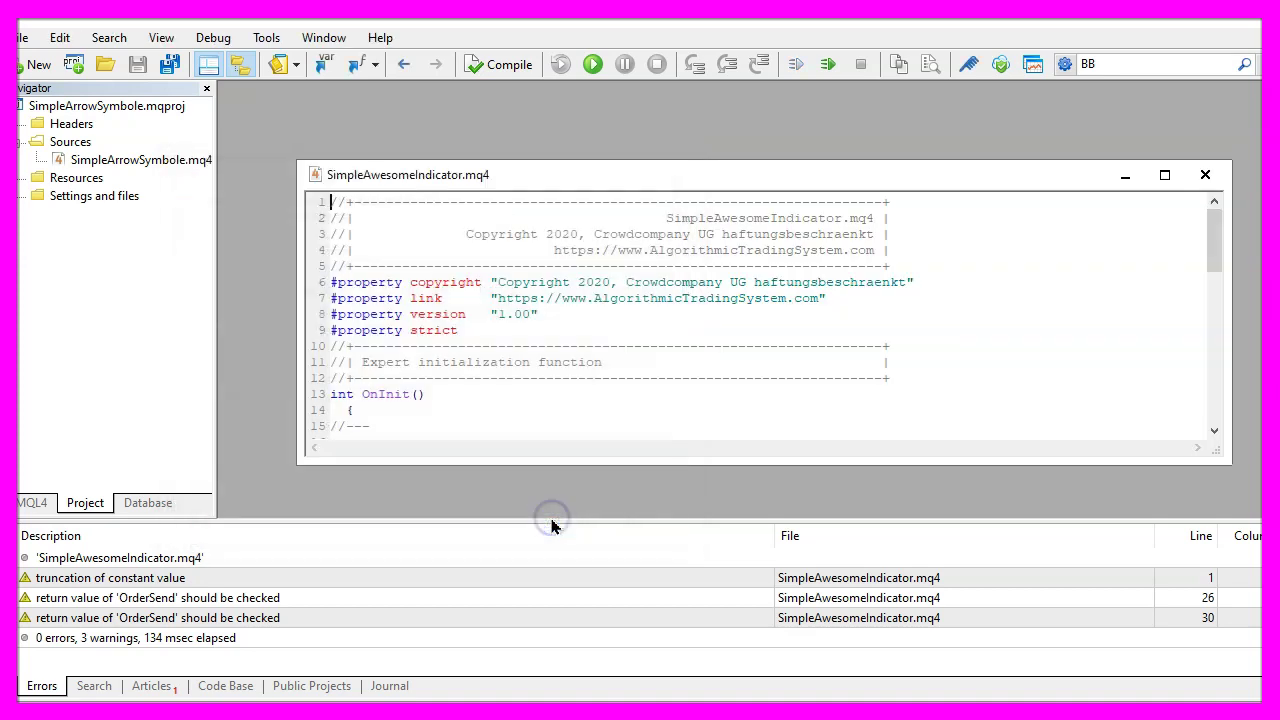
{"action": "double_click", "coordinate": [533, 176]}
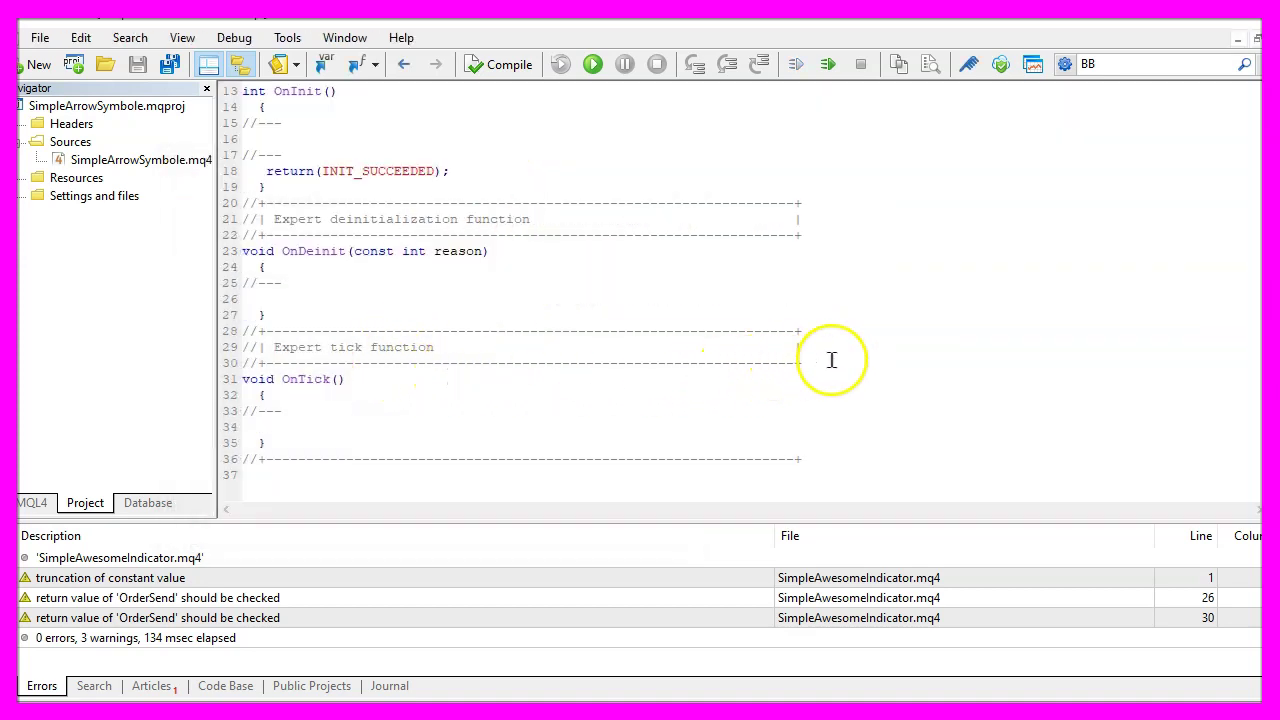
{"action": "left_click_drag", "start_coordinate": [831, 360], "coordinate": [30, 12]}
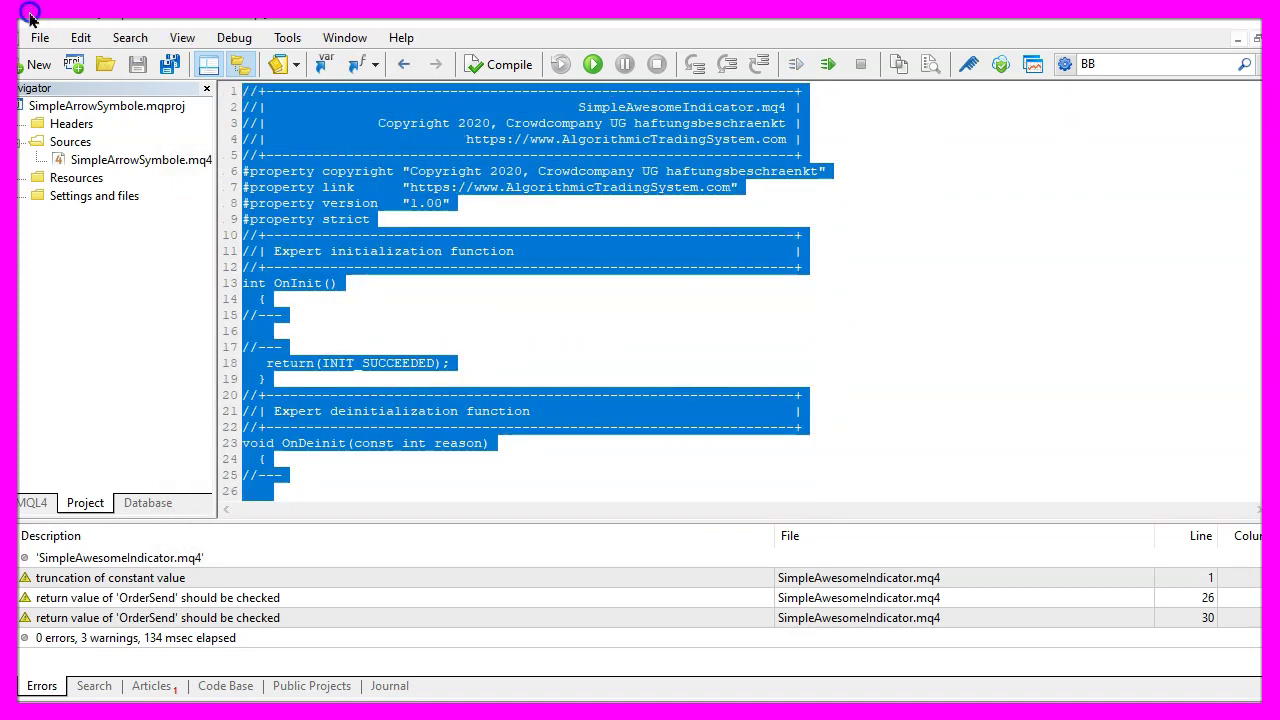
{"action": "key", "text": "Delete"}
{"action": "triple_click", "coordinate": [280, 182]}
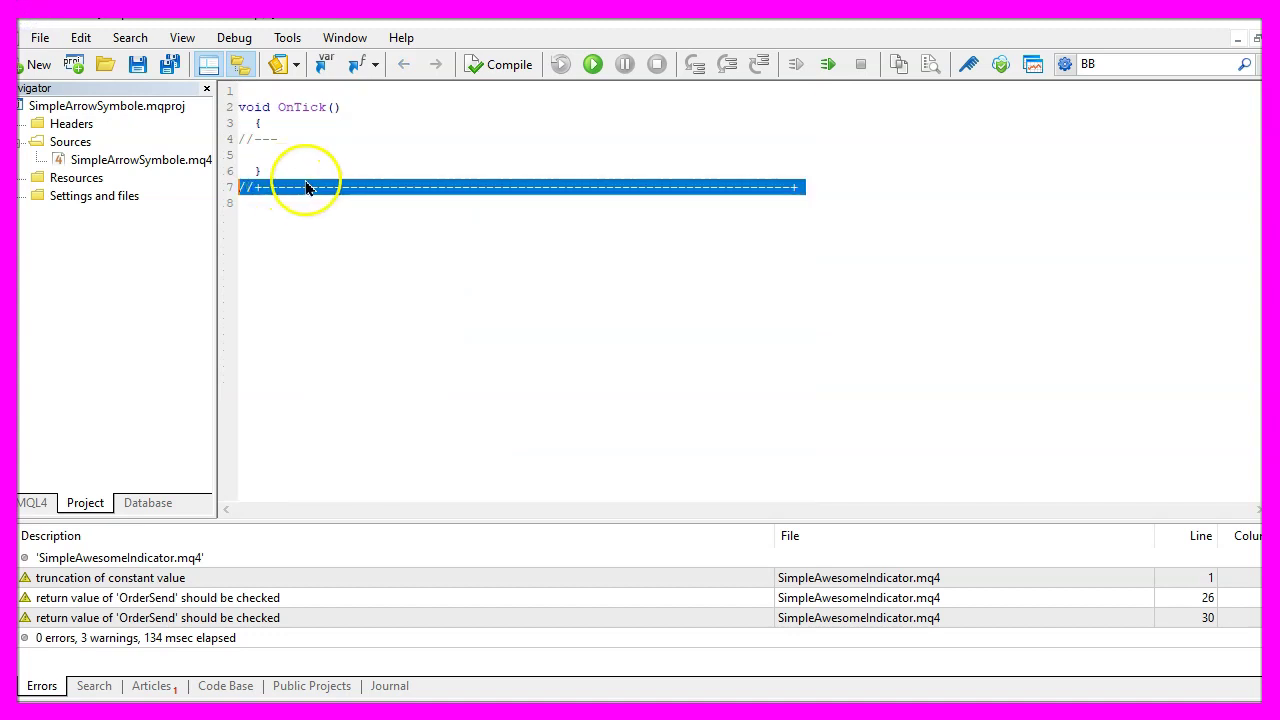
{"action": "key", "text": "Delete"}
{"action": "left_click", "coordinate": [228, 146]}
{"action": "key", "text": "Delete"}
Step: Add 'input float SignalValue=0.0001;' at the top and check input variables in Help
{"action": "left_click", "coordinate": [341, 144]}
{"action": "type", "text": "input float SignalValue=0.0001;"}
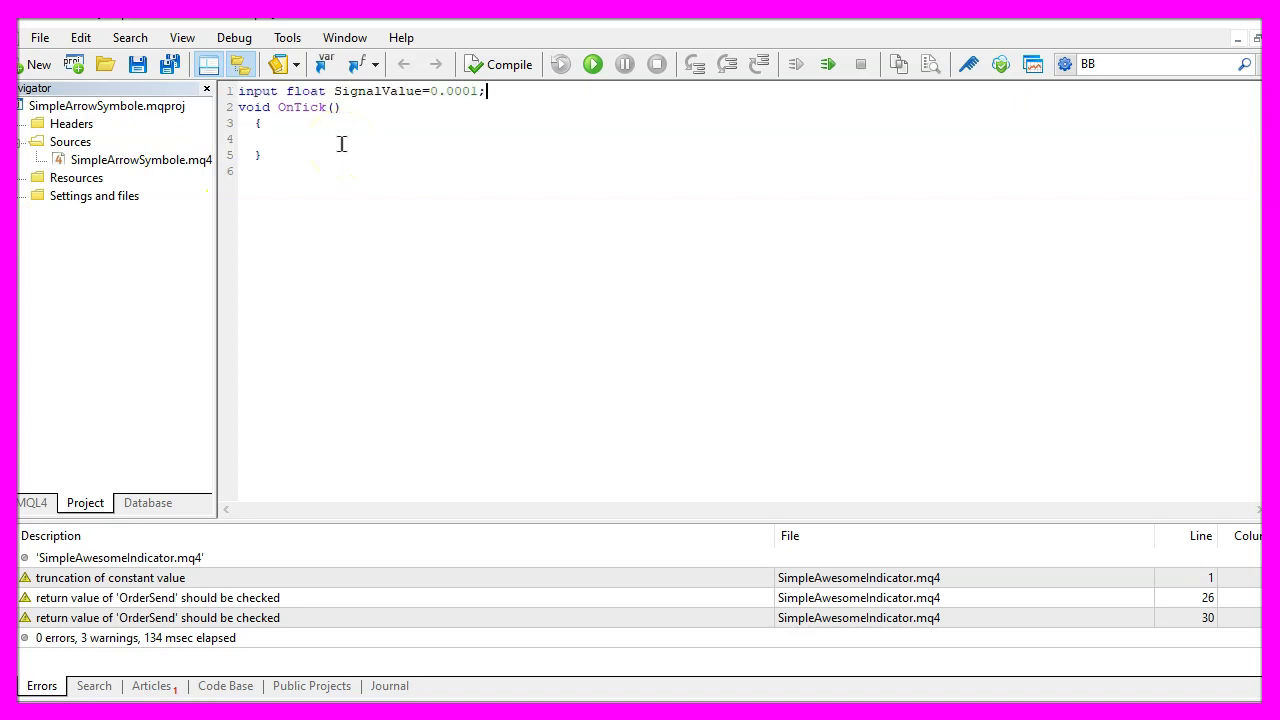
{"action": "key", "text": "Return"}
{"action": "key", "text": "F1"}
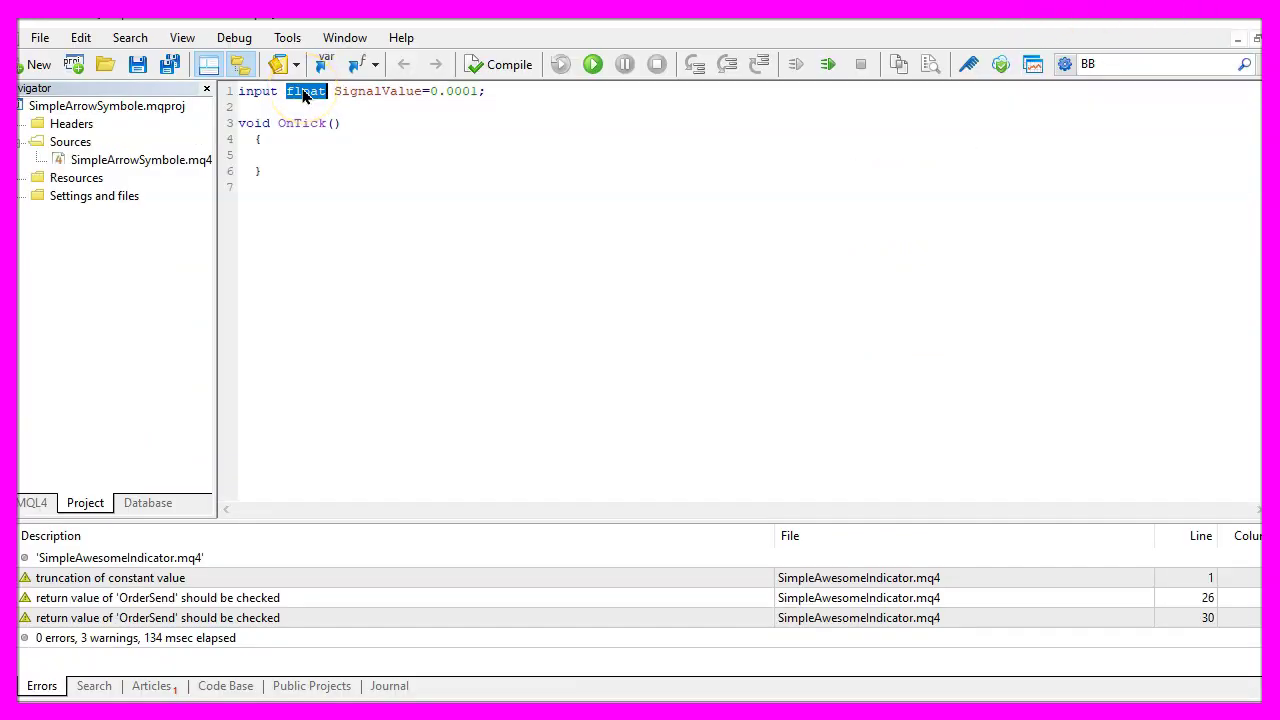
{"action": "double_click", "coordinate": [368, 93]}
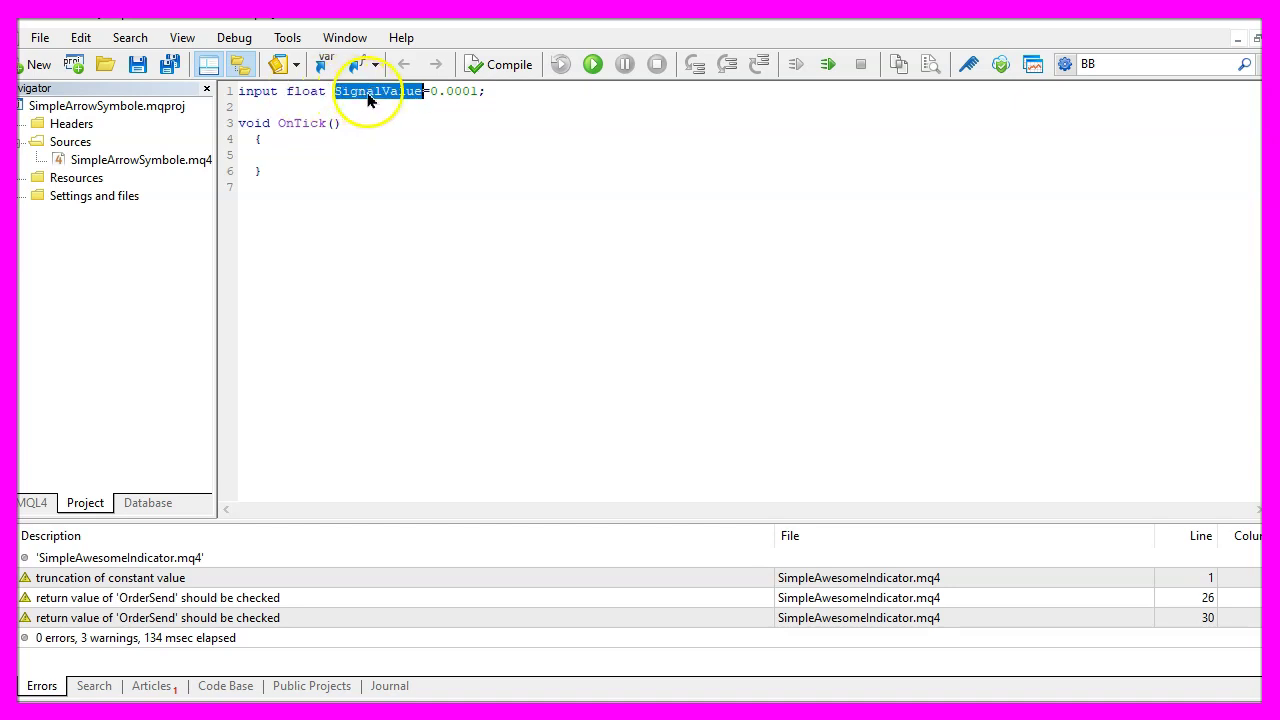
{"action": "double_click", "coordinate": [432, 92]}
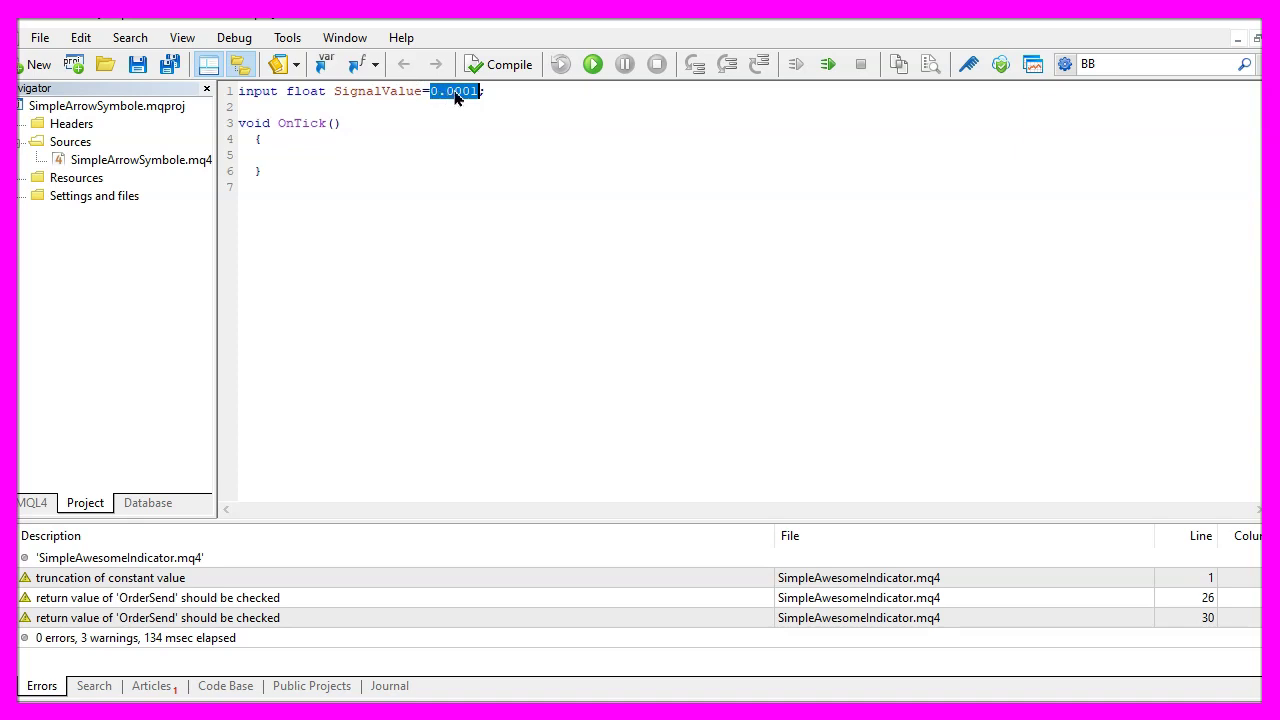
{"action": "left_click", "coordinate": [480, 95]}
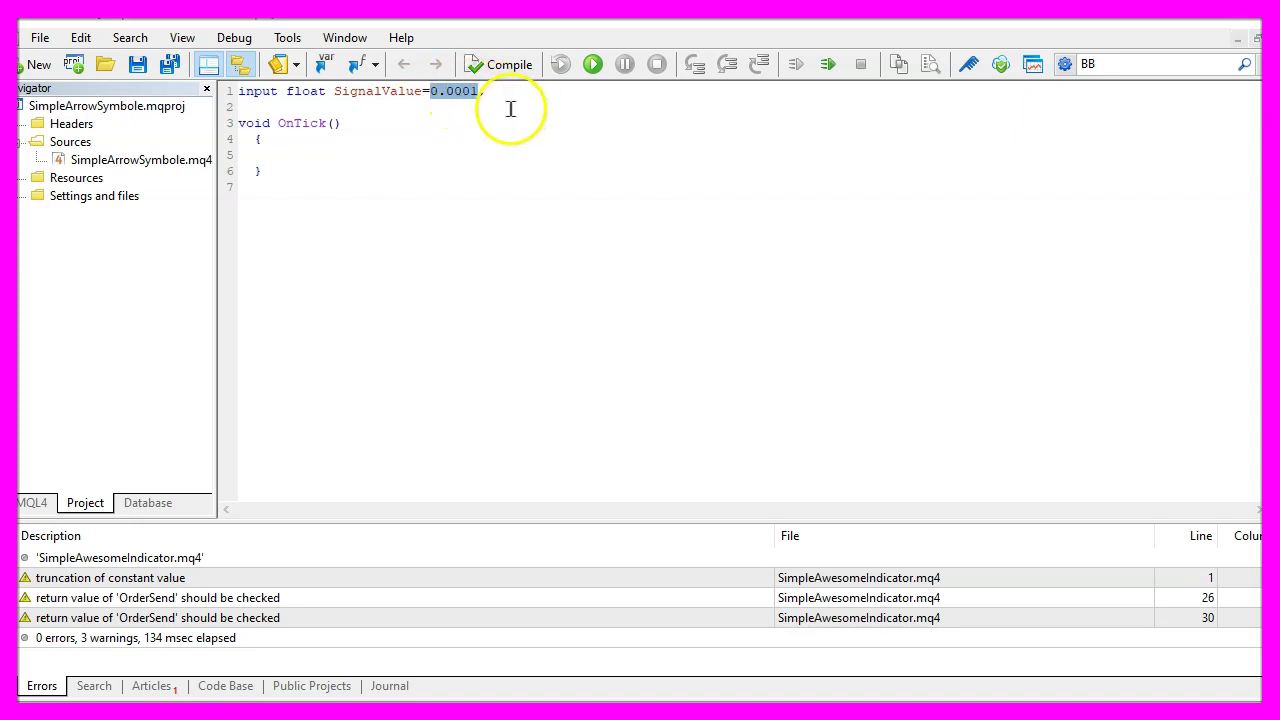
Step: Declare an empty string signal inside OnTick, with an explanatory comment
{"action": "left_click", "coordinate": [266, 156]}
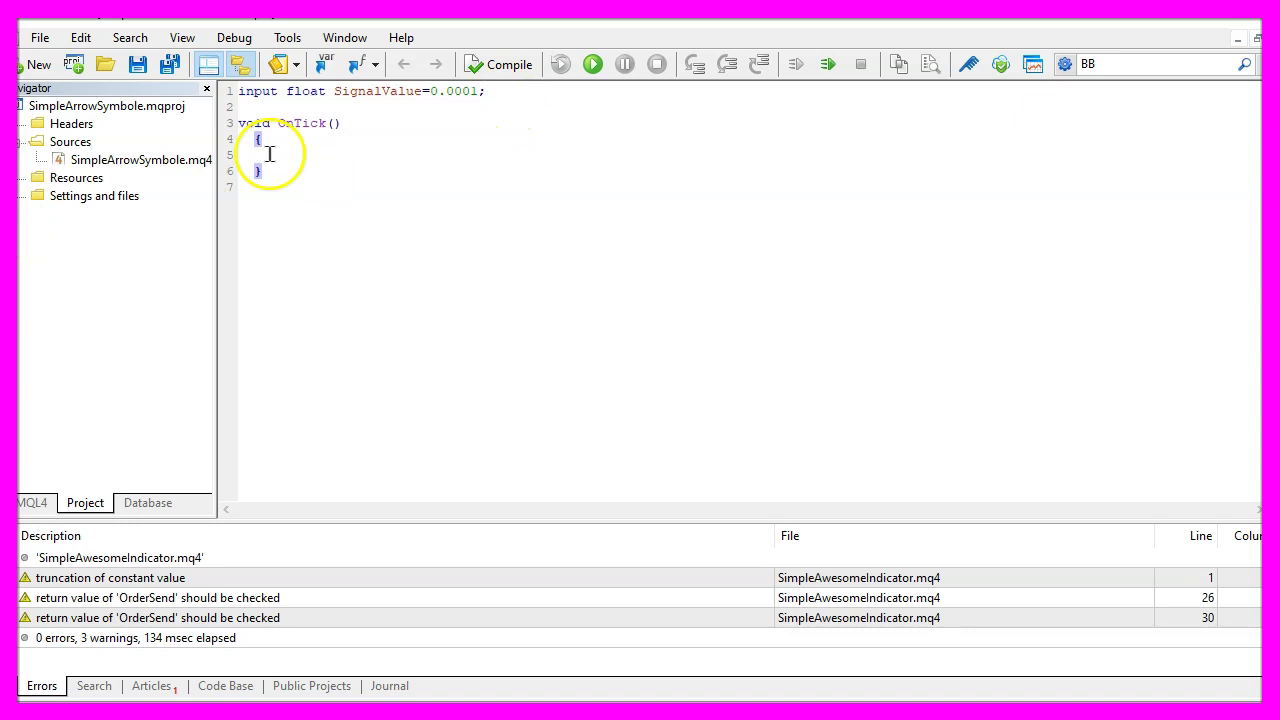
{"action": "key", "text": "ctrl+v"}
{"action": "left_click", "coordinate": [280, 171]}
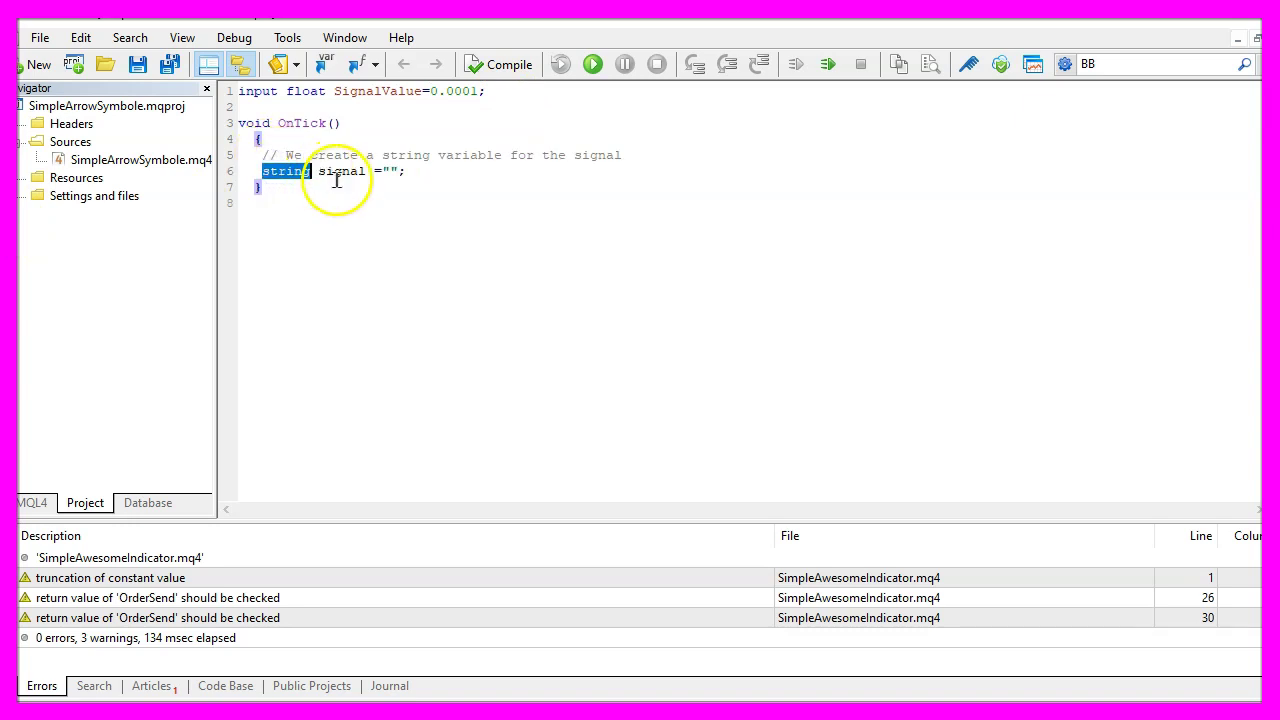
{"action": "left_click", "coordinate": [337, 171]}
{"action": "double_click", "coordinate": [395, 172]}
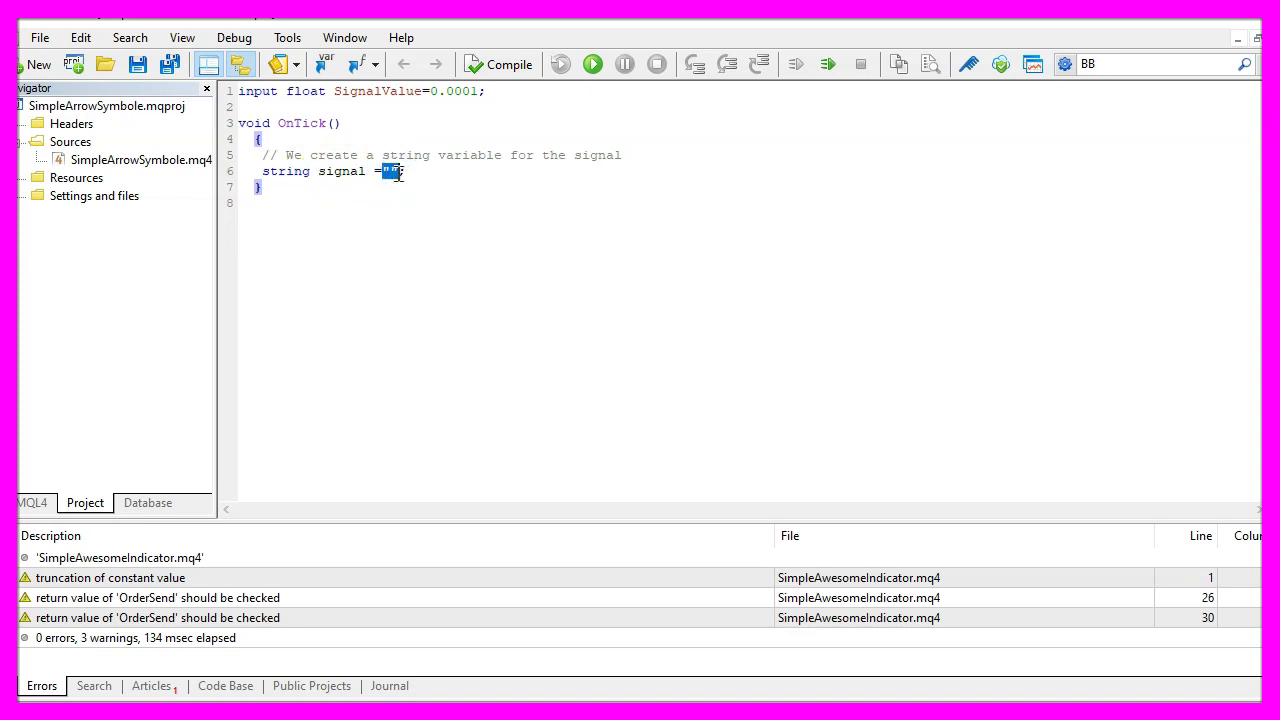
{"action": "left_click", "coordinate": [465, 169]}
{"action": "key", "text": "Return"}
{"action": "key", "text": "Return"}
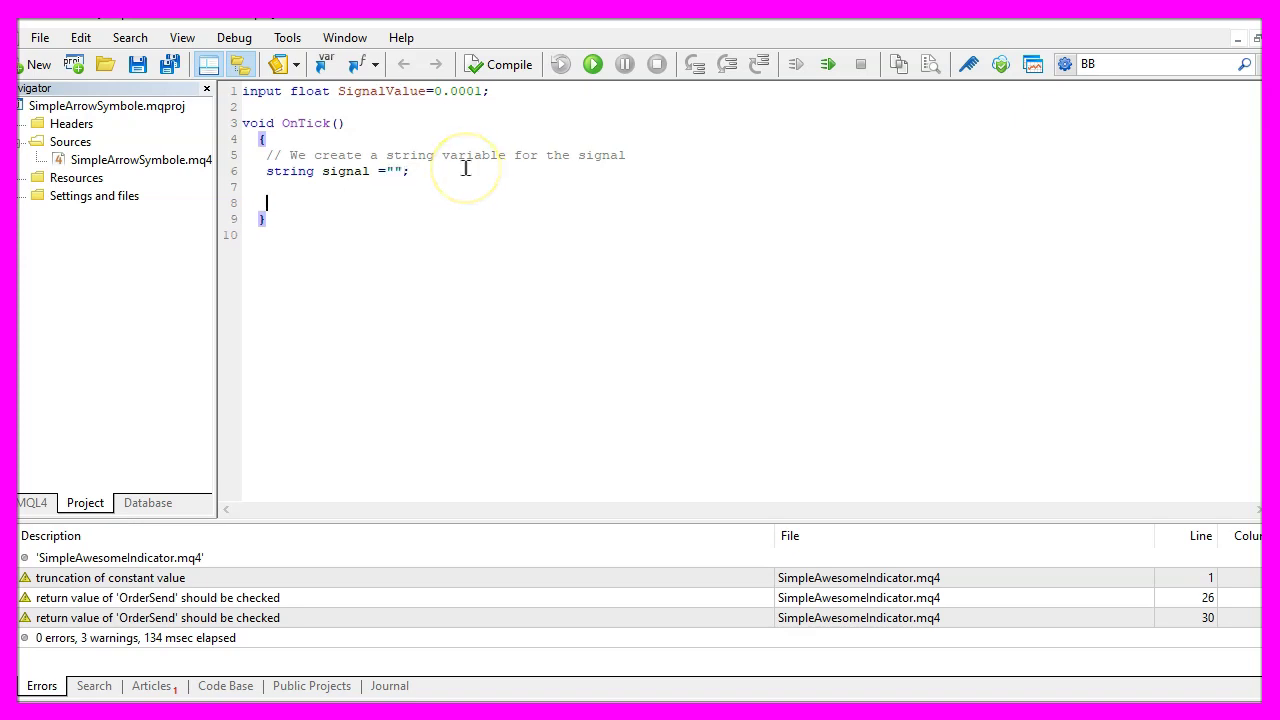
Step: Add 'double AwesomeValue=iAO(_Symbol,_Period,0);' below it, highlighting each argument
{"action": "type", "text": "// We calculate the current Awesome value    double AwesomeValue=iAO(_Symbol,_Period,0);"}
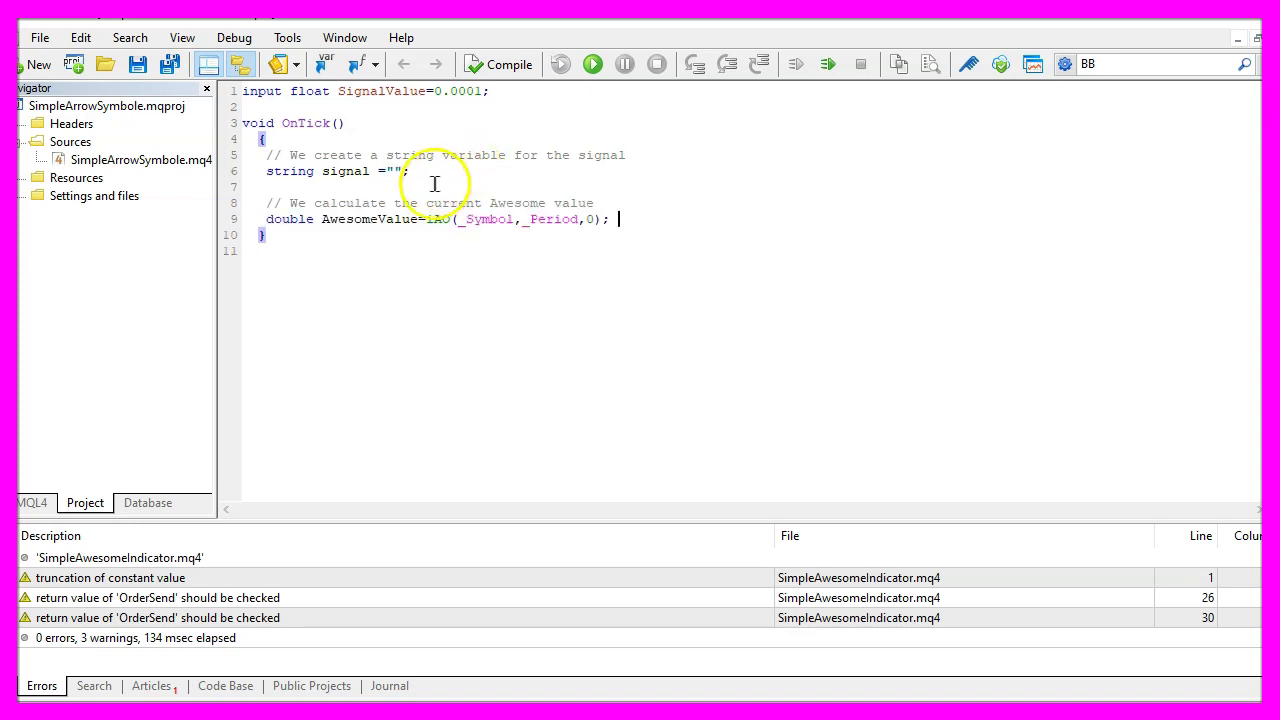
{"action": "double_click", "coordinate": [388, 224]}
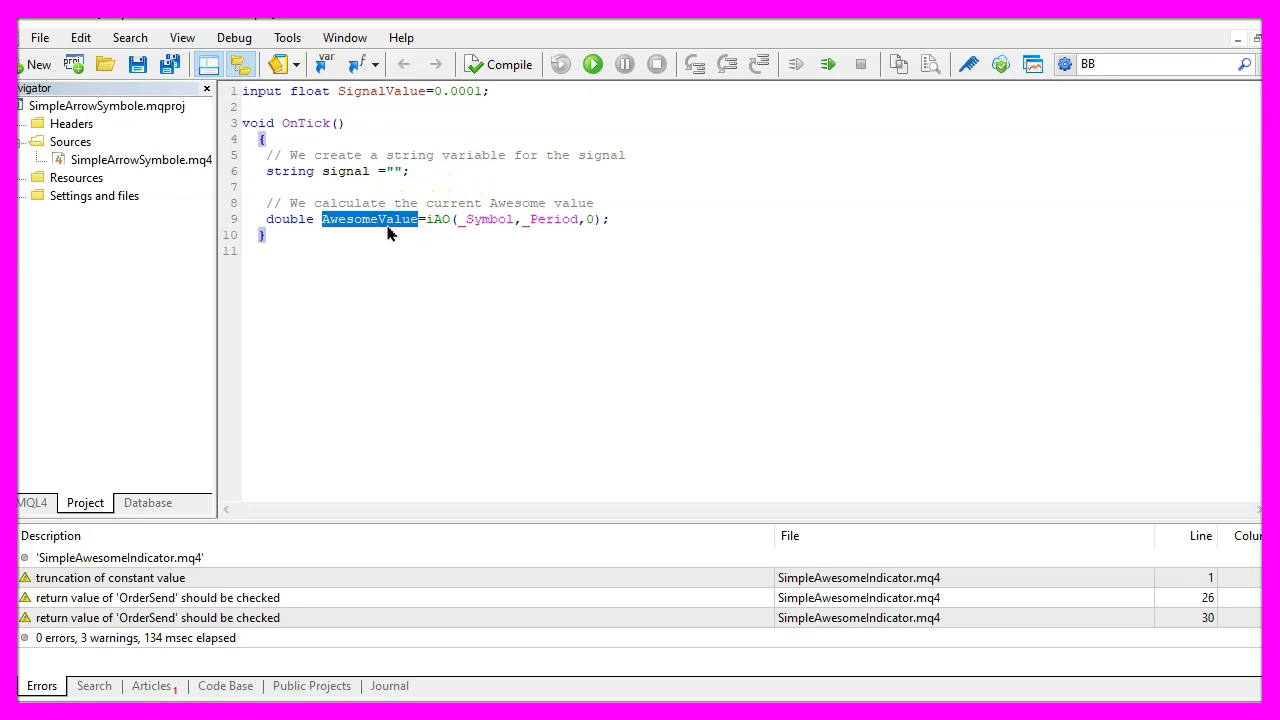
{"action": "double_click", "coordinate": [438, 221]}
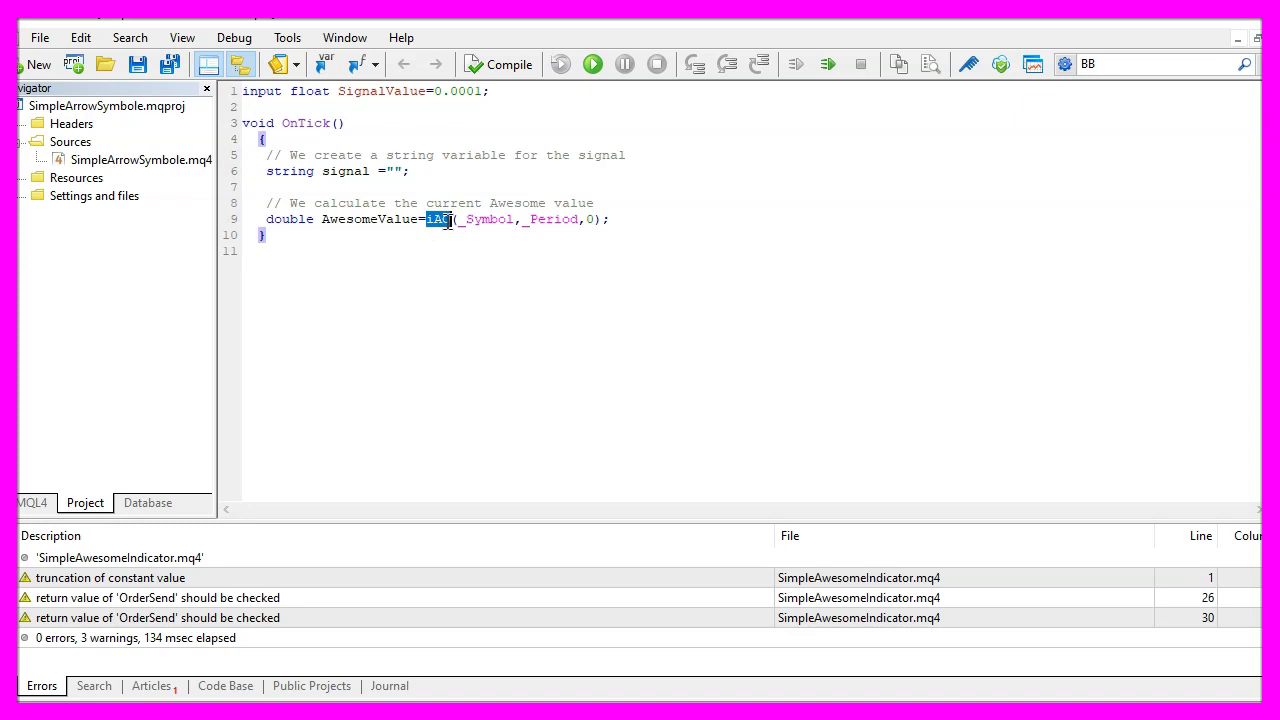
{"action": "left_click_drag", "start_coordinate": [447, 221], "coordinate": [445, 232]}
{"action": "type", "text": "O"}
{"action": "double_click", "coordinate": [487, 228]}
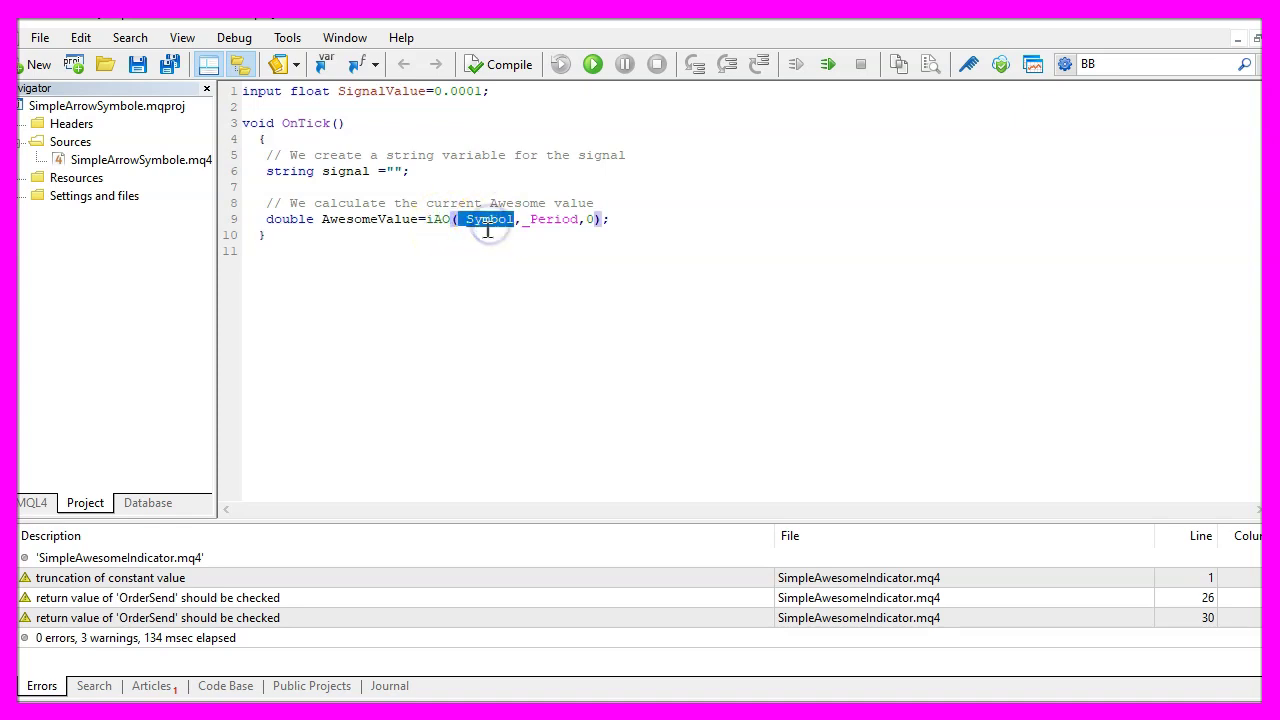
{"action": "left_click_drag", "start_coordinate": [490, 230], "coordinate": [489, 220]}
{"action": "double_click", "coordinate": [555, 219]}
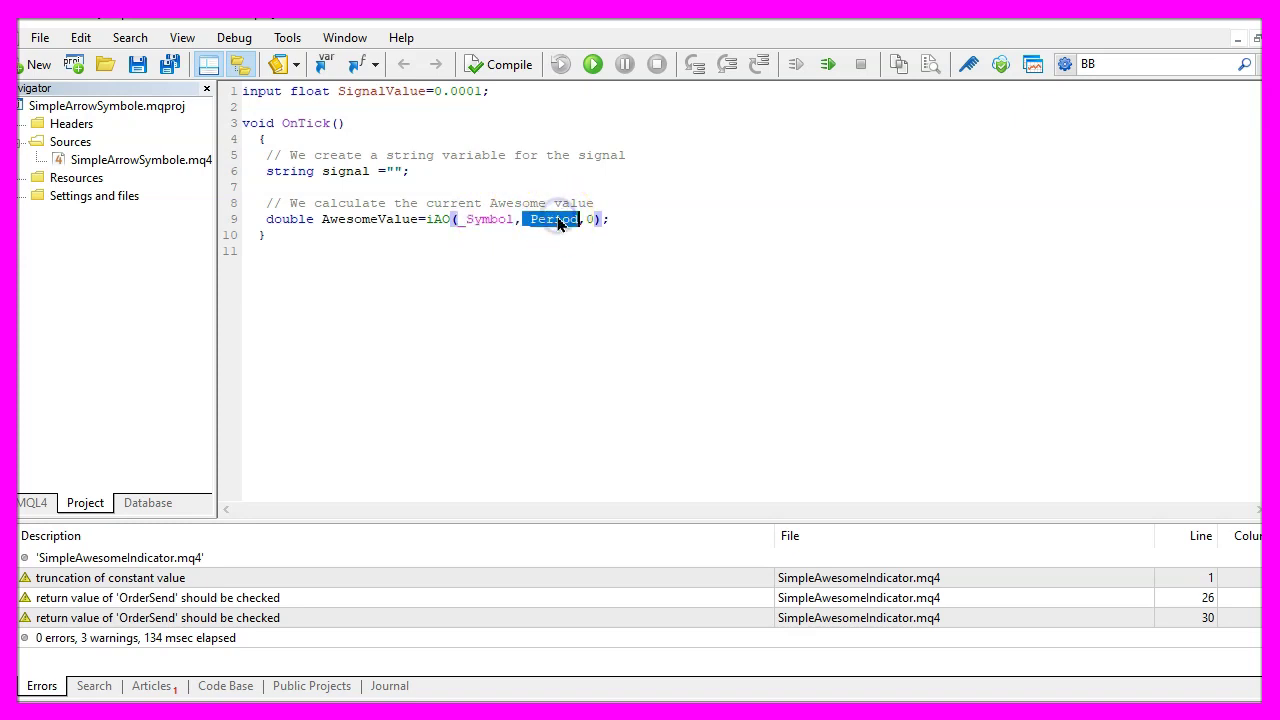
{"action": "left_click", "coordinate": [597, 225]}
{"action": "double_click", "coordinate": [594, 220]}
{"action": "double_click", "coordinate": [594, 220]}
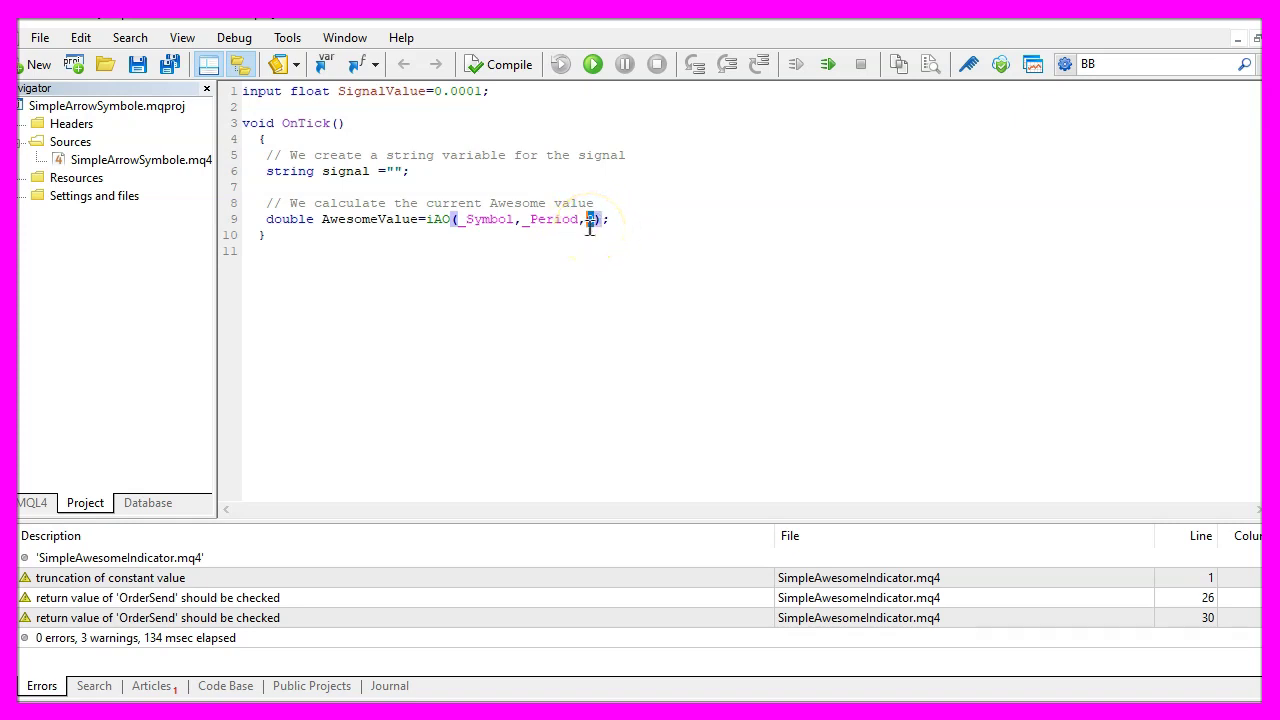
{"action": "double_click", "coordinate": [337, 224]}
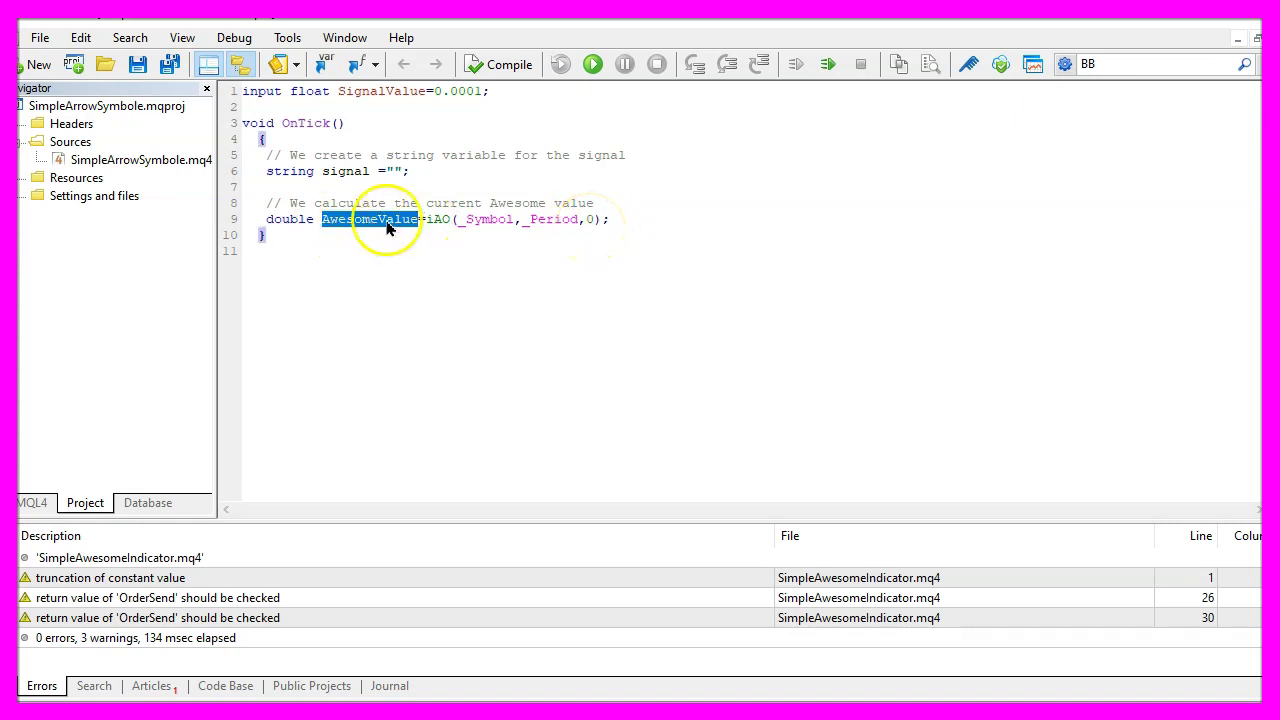
{"action": "left_click", "coordinate": [636, 215]}
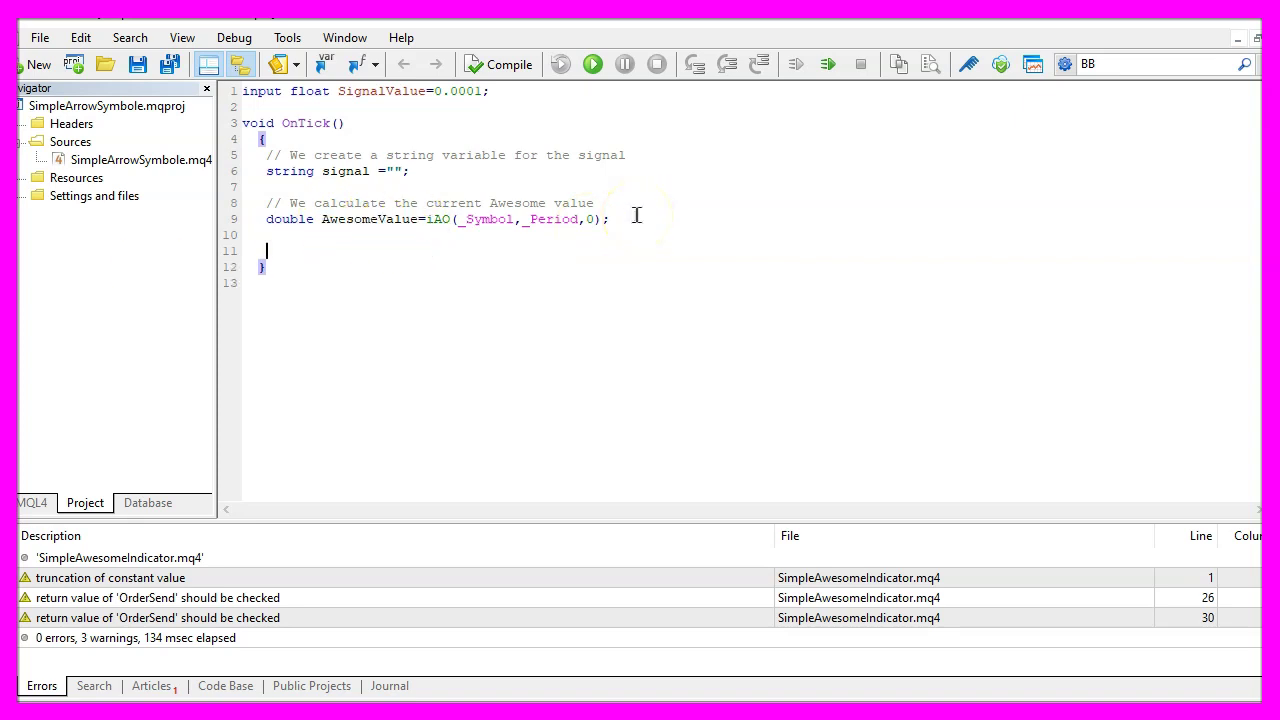
{"action": "type", "text": "// Convert to better format    AwesomeValue= NormalizeDouble(AwesomeValue,6);"}
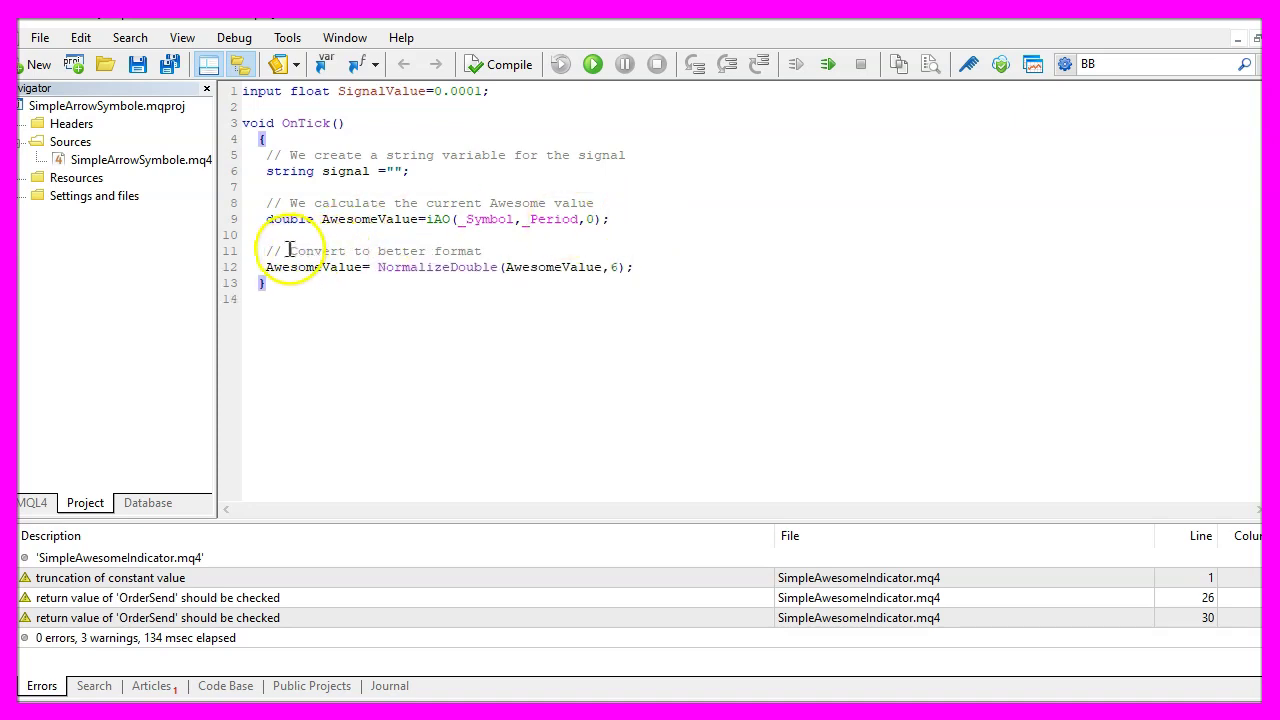
{"action": "left_click_drag", "start_coordinate": [290, 251], "coordinate": [505, 251]}
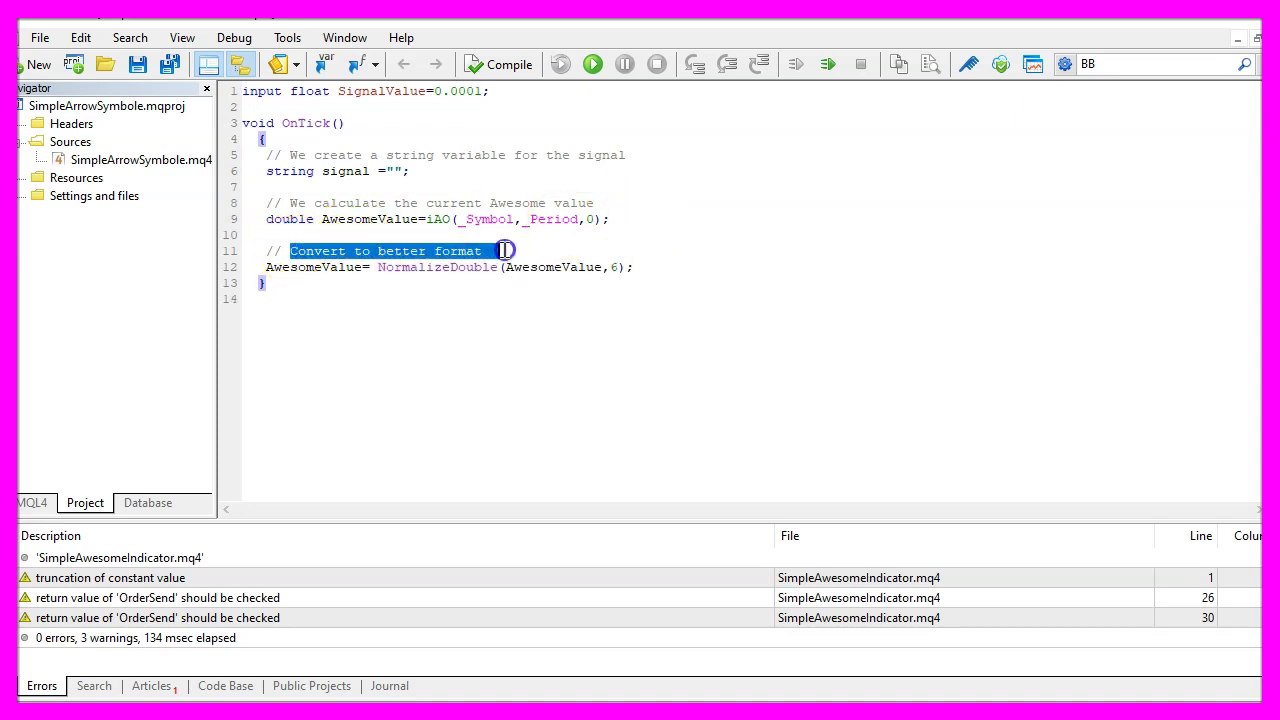
{"action": "left_click", "coordinate": [323, 257]}
{"action": "double_click", "coordinate": [321, 268]}
{"action": "double_click", "coordinate": [414, 268]}
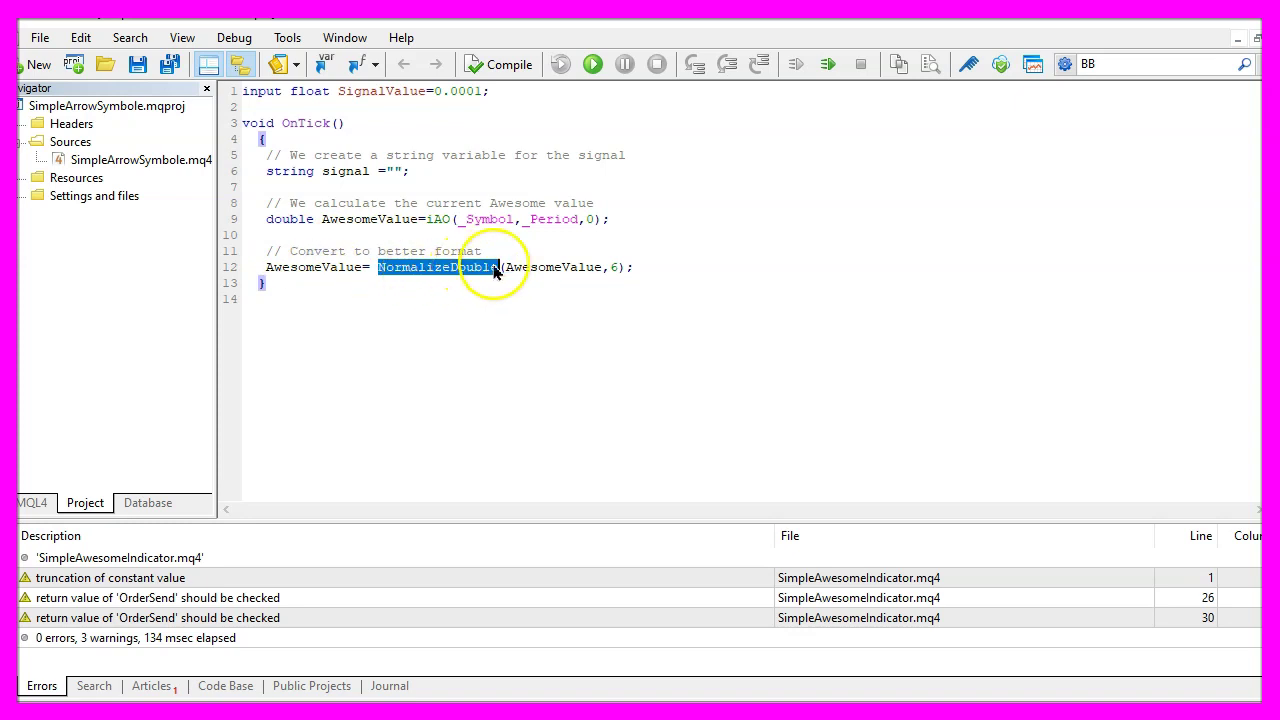
{"action": "double_click", "coordinate": [531, 268]}
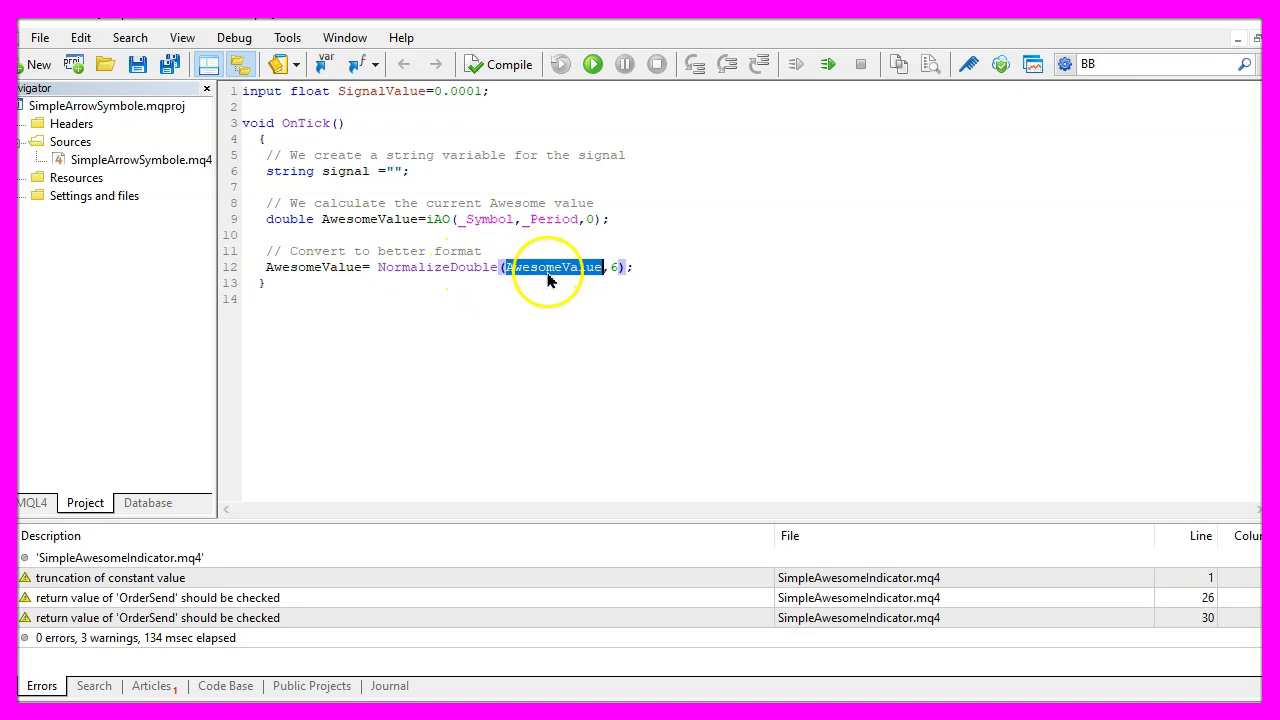
{"action": "double_click", "coordinate": [357, 219]}
{"action": "double_click", "coordinate": [609, 268]}
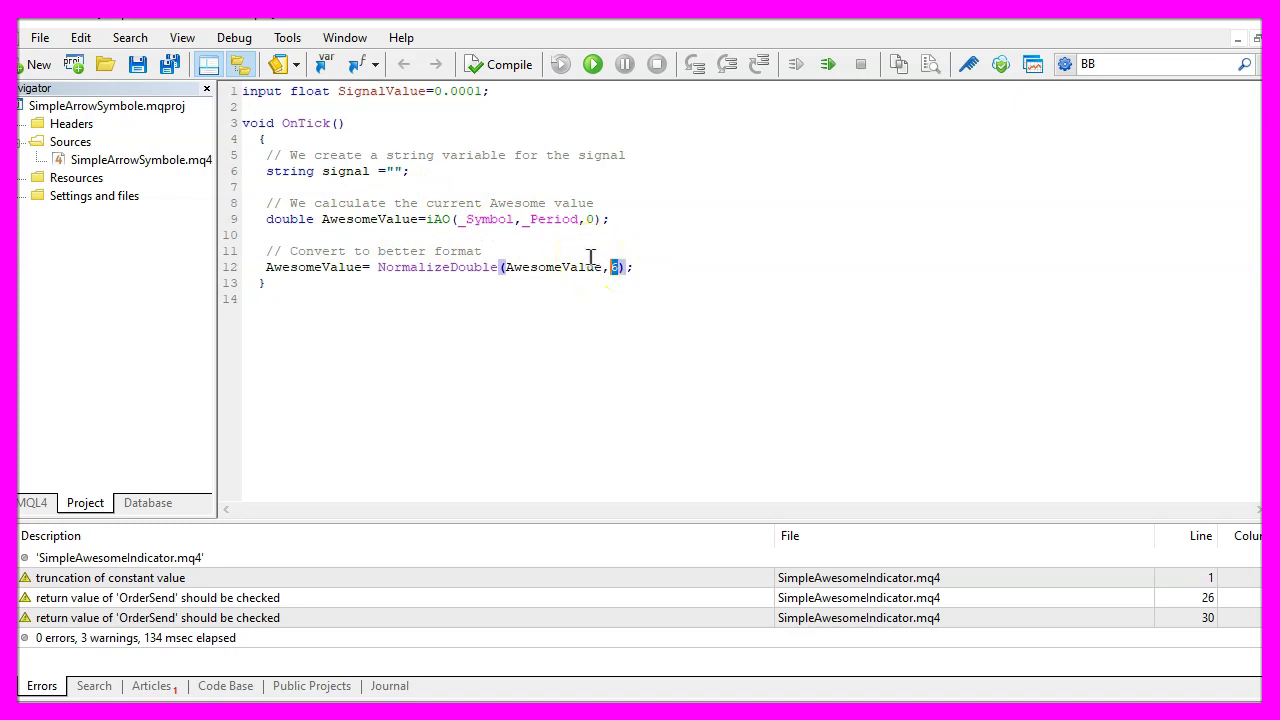
{"action": "double_click", "coordinate": [300, 268]}
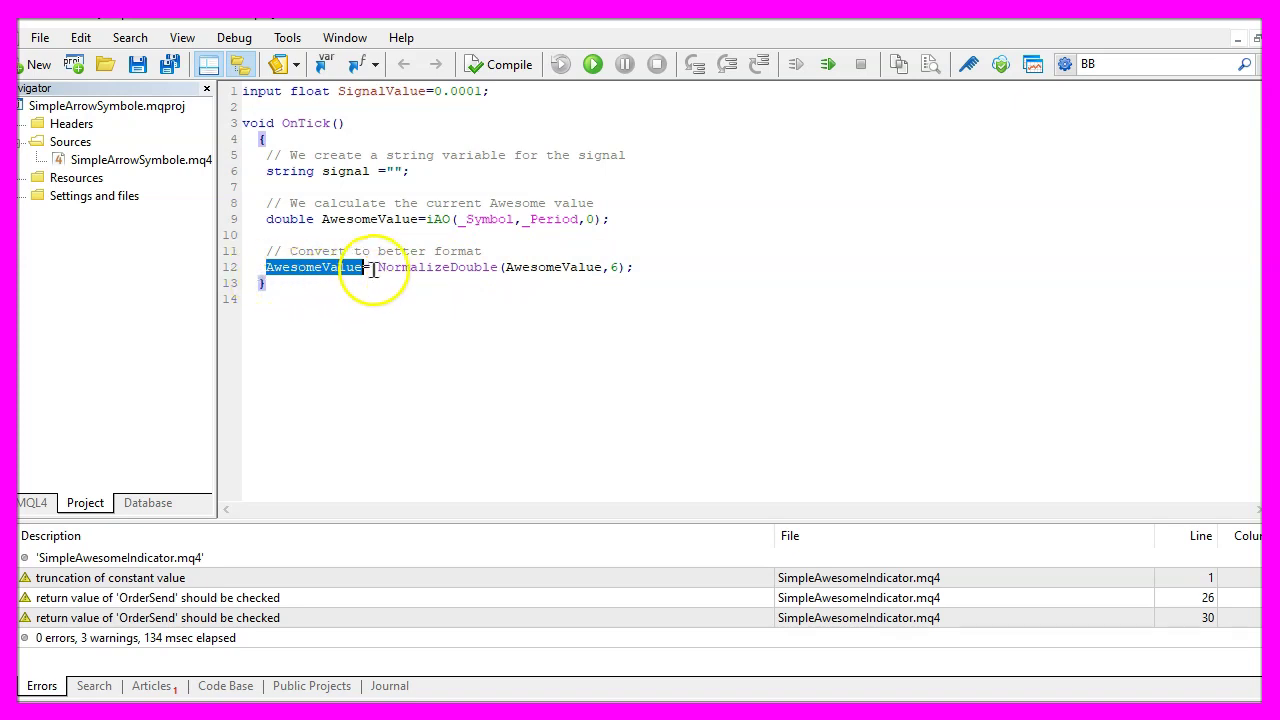
{"action": "left_click", "coordinate": [303, 268]}
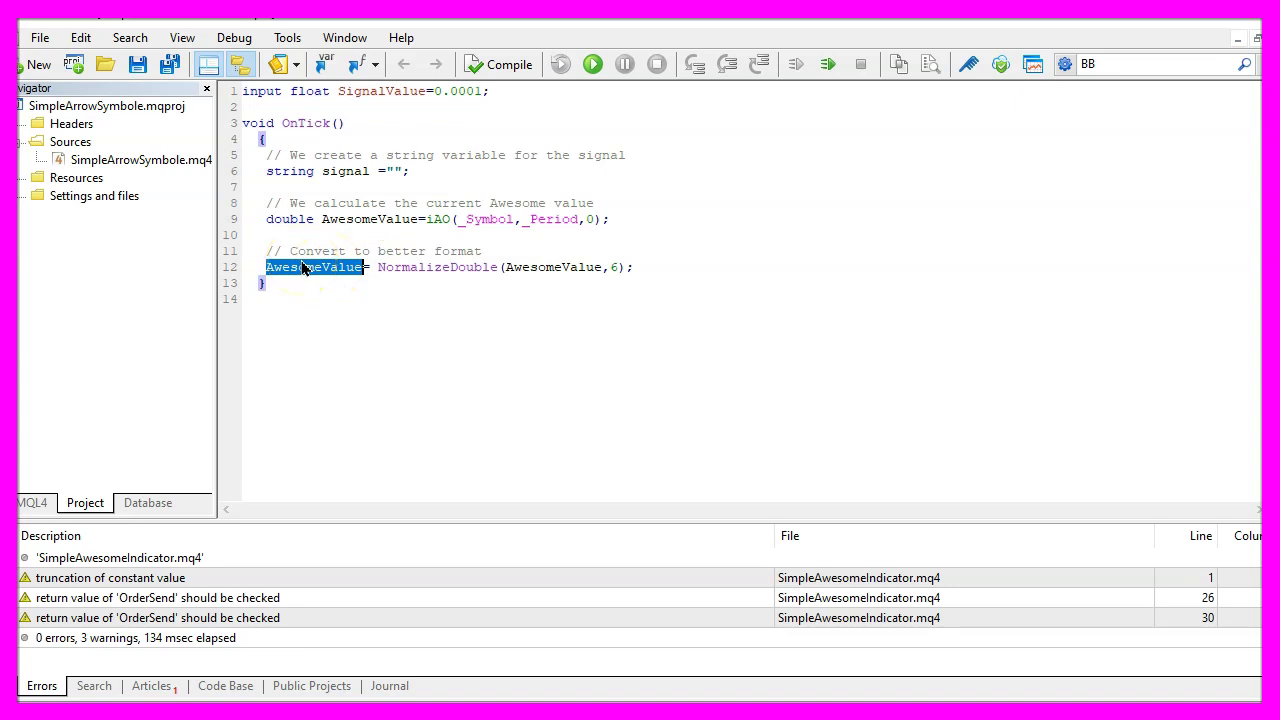
Step: Add the if-block setting signal="sell" when AwesomeValue exceeds SignalValue
{"action": "left_click", "coordinate": [654, 268]}
{"action": "key", "text": "Return"}
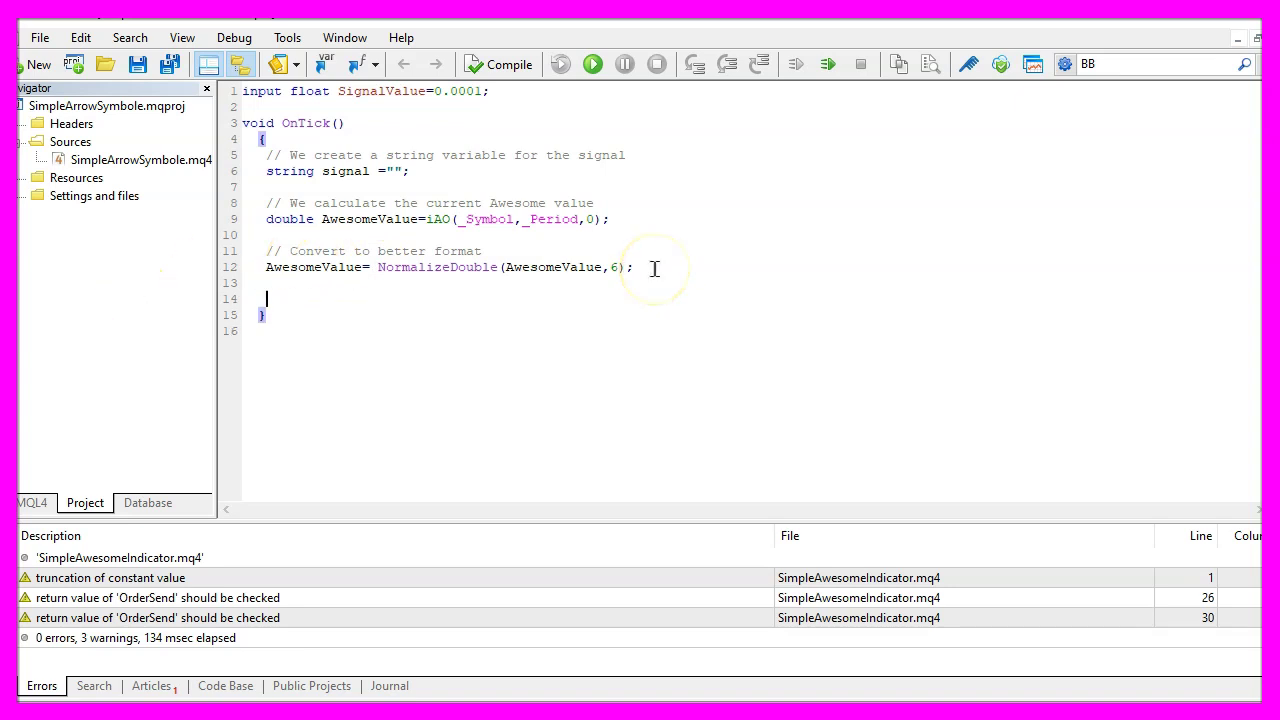
{"action": "key", "text": "ctrl+v"}
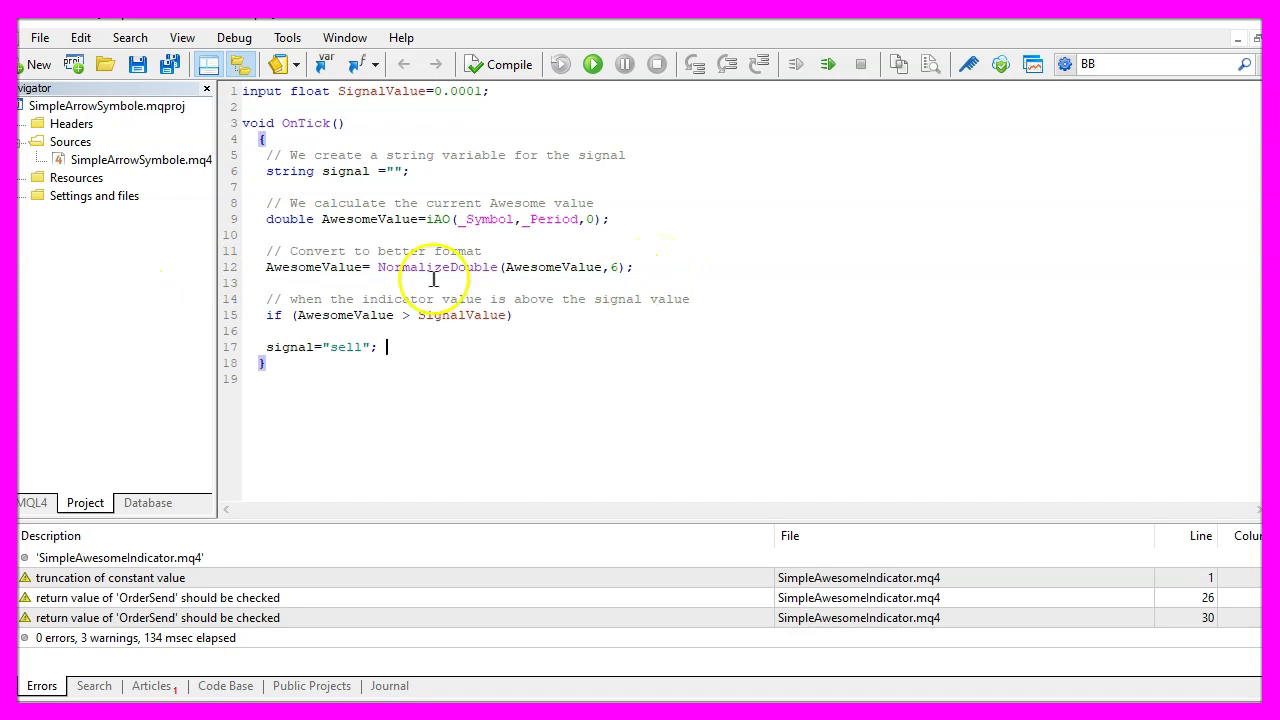
{"action": "double_click", "coordinate": [330, 318]}
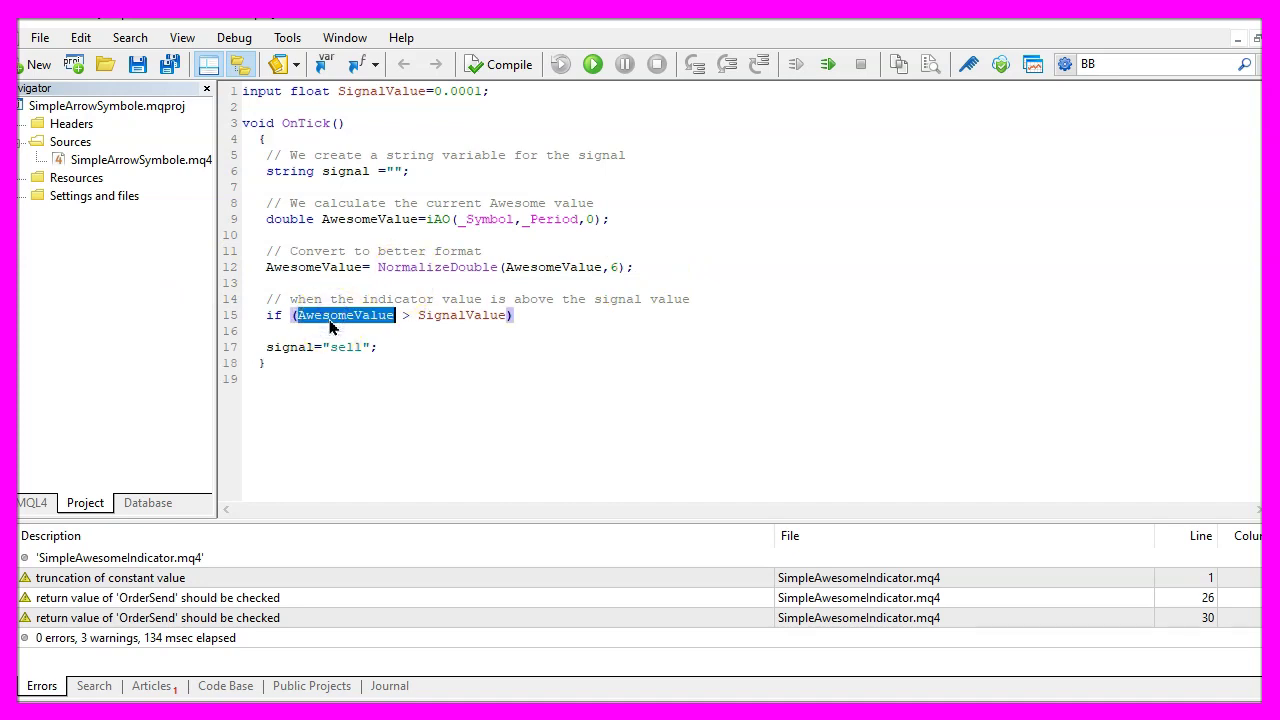
{"action": "left_click", "coordinate": [408, 315]}
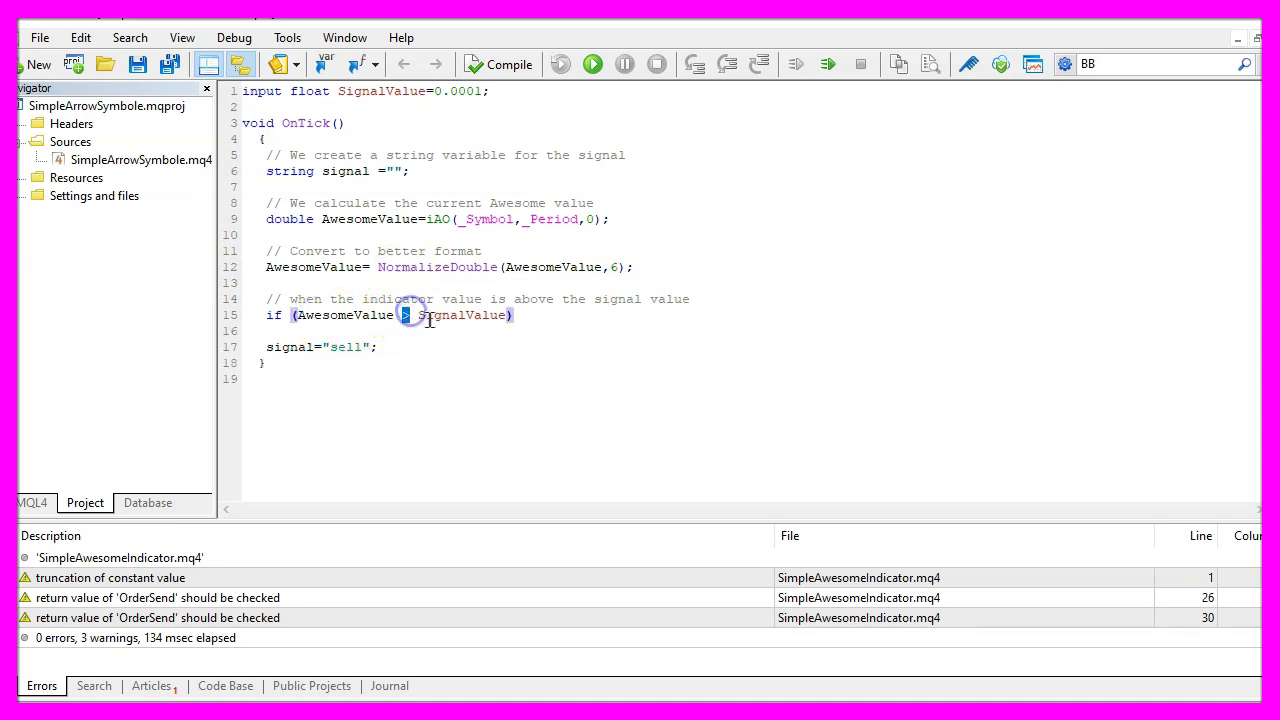
{"action": "double_click", "coordinate": [437, 316]}
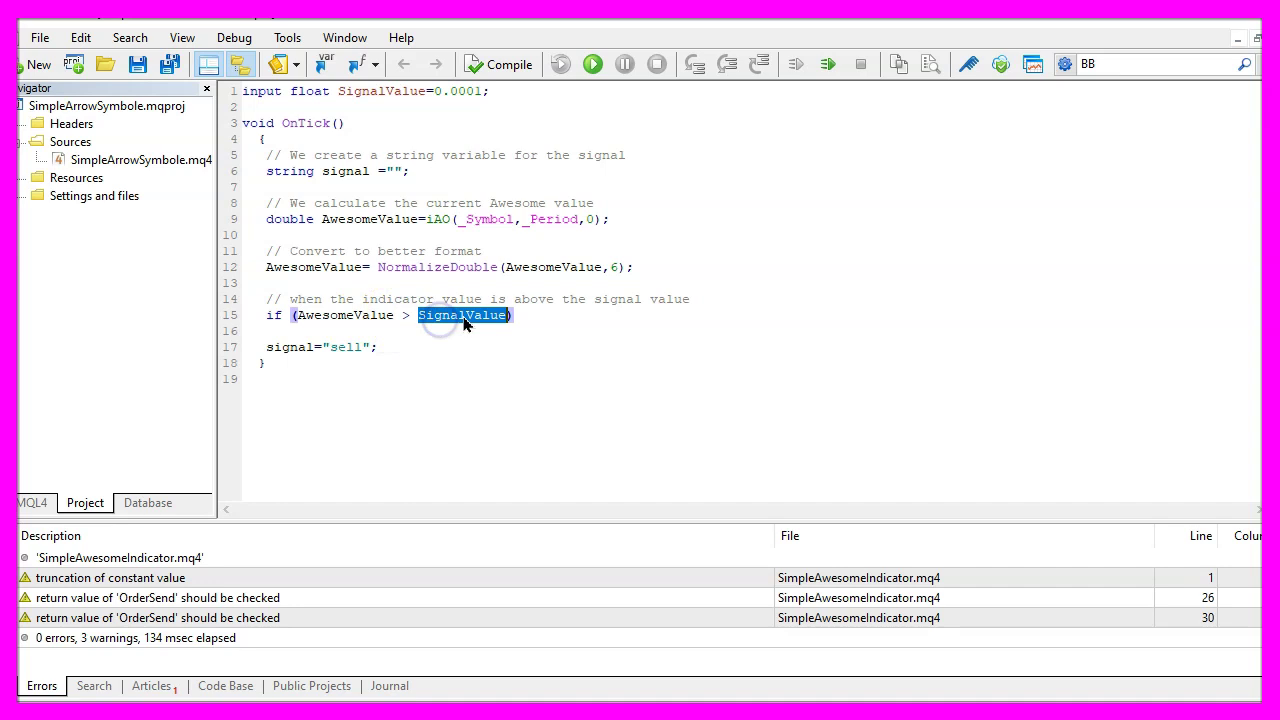
{"action": "double_click", "coordinate": [371, 92]}
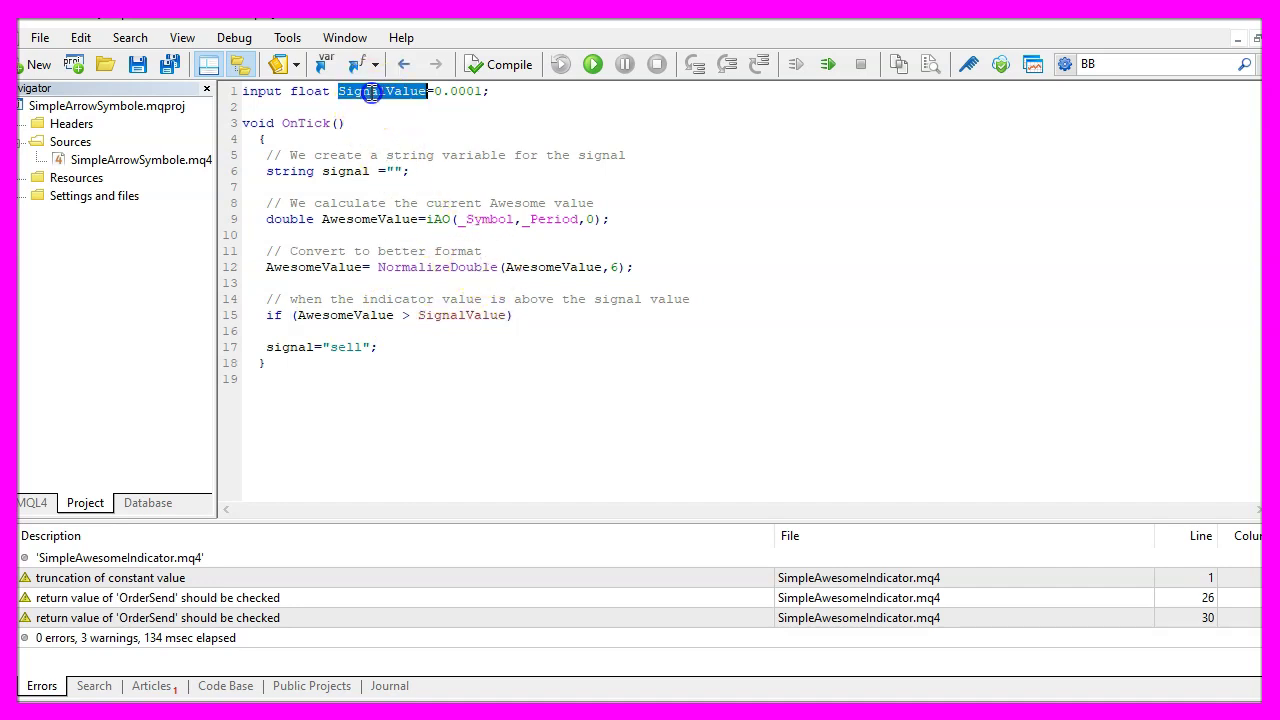
{"action": "left_click", "coordinate": [352, 345]}
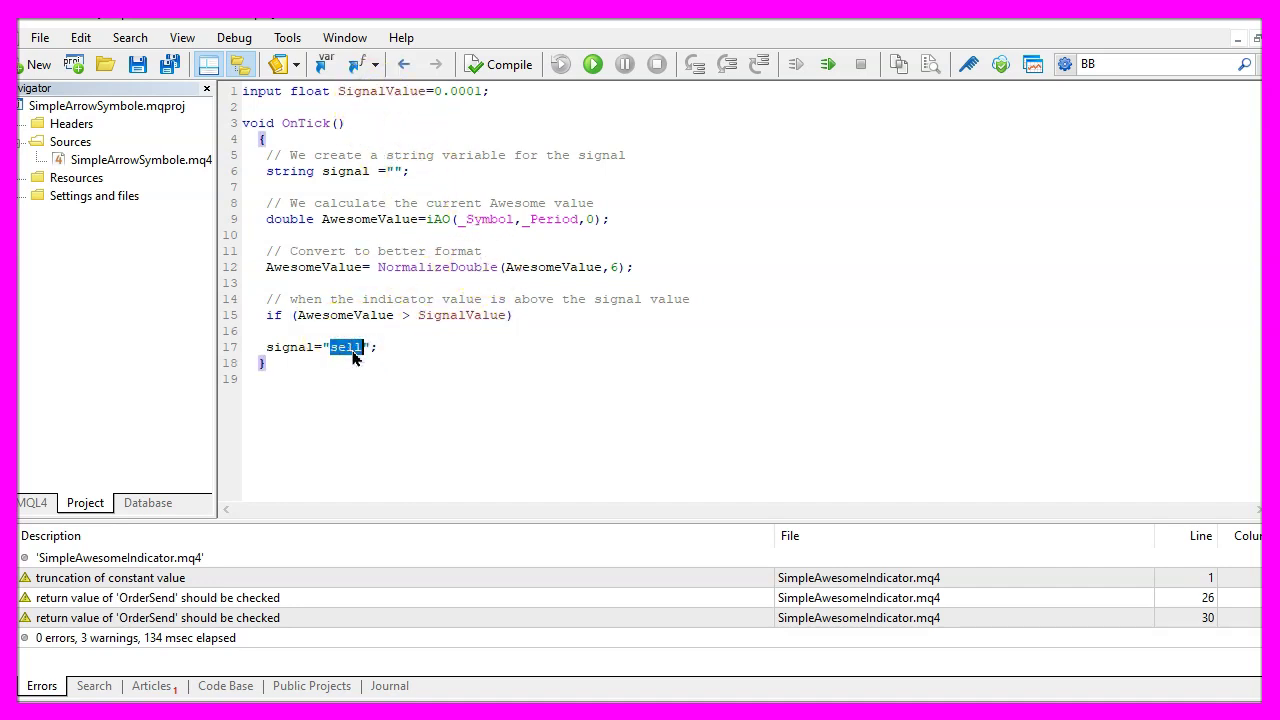
{"action": "double_click", "coordinate": [367, 343]}
{"action": "double_click", "coordinate": [363, 347]}
{"action": "double_click", "coordinate": [284, 347]}
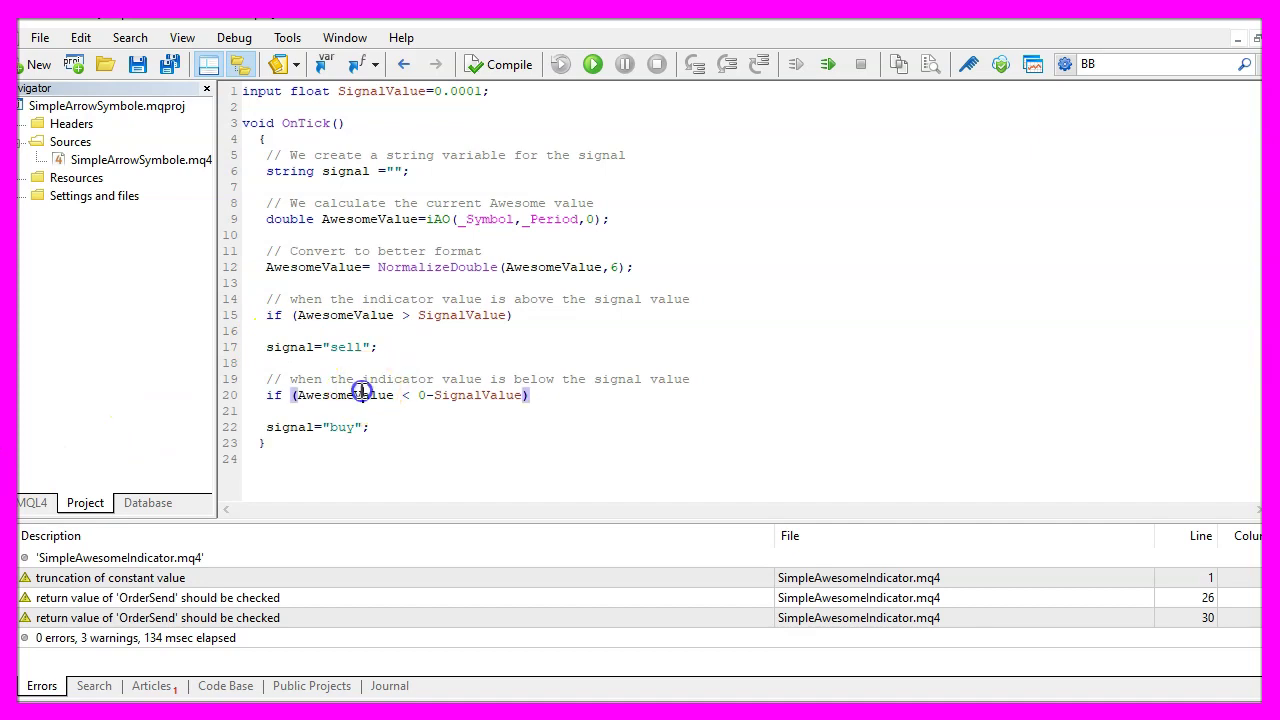
Step: Explain the if-block setting signal="buy" when AwesomeValue is below 0-SignalValue
{"action": "double_click", "coordinate": [368, 396]}
{"action": "double_click", "coordinate": [406, 394]}
{"action": "double_click", "coordinate": [456, 397]}
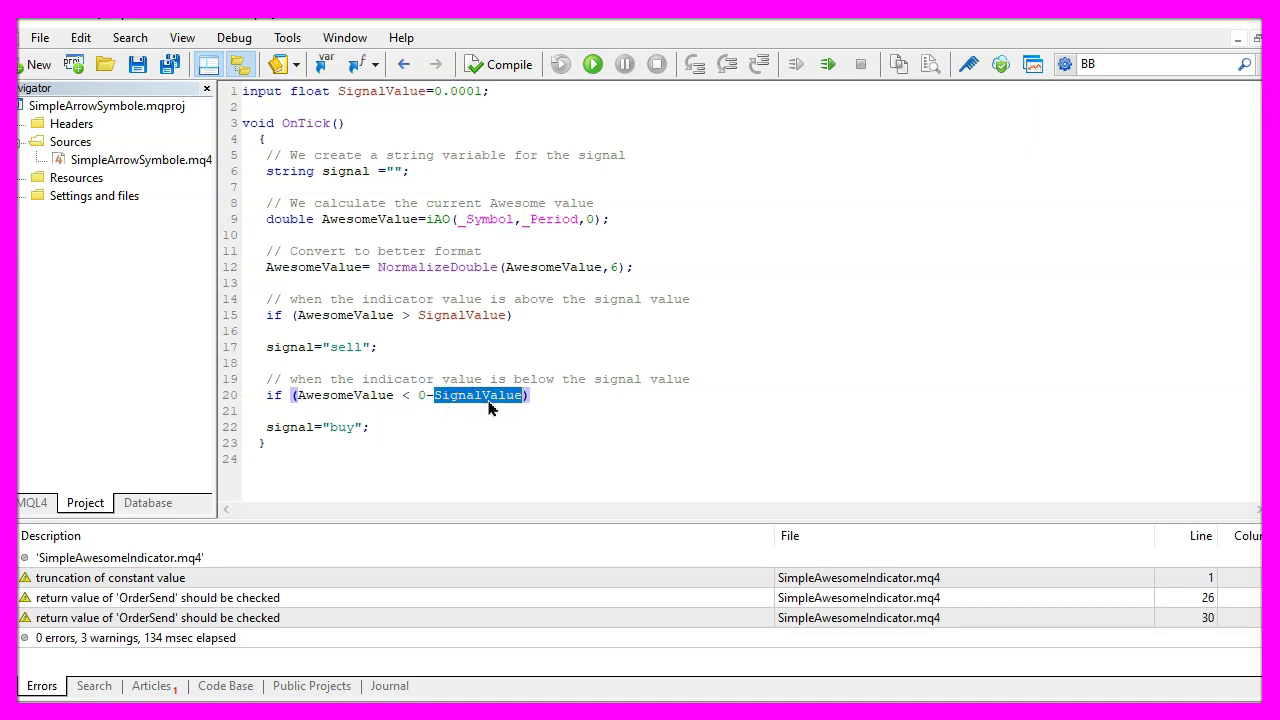
{"action": "left_click_drag", "start_coordinate": [486, 91], "coordinate": [443, 97]}
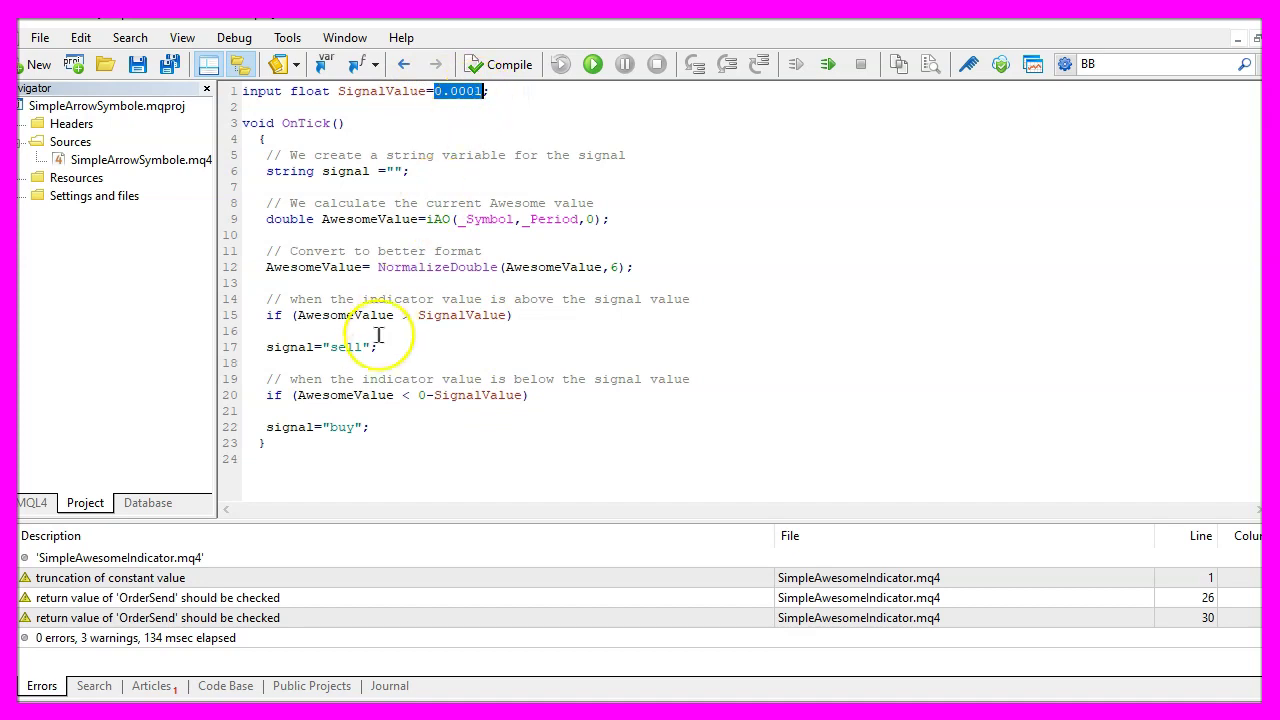
{"action": "double_click", "coordinate": [316, 390]}
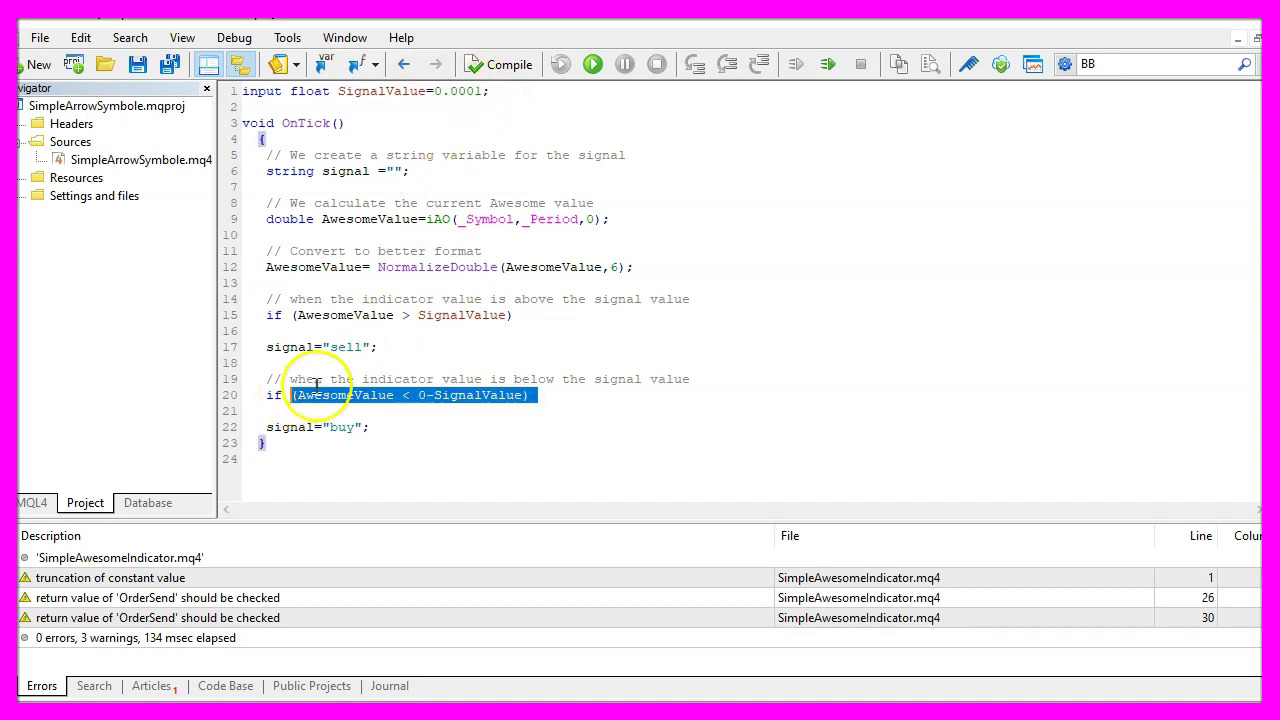
{"action": "left_click", "coordinate": [339, 428]}
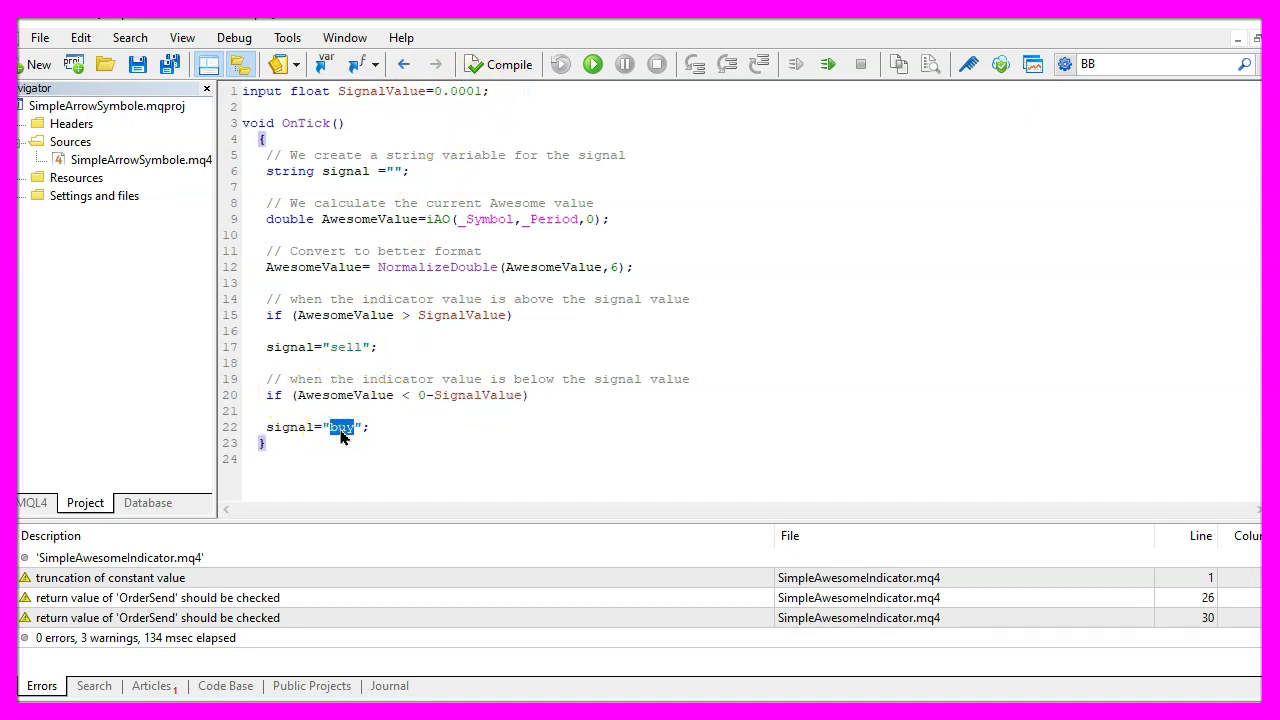
{"action": "double_click", "coordinate": [282, 430]}
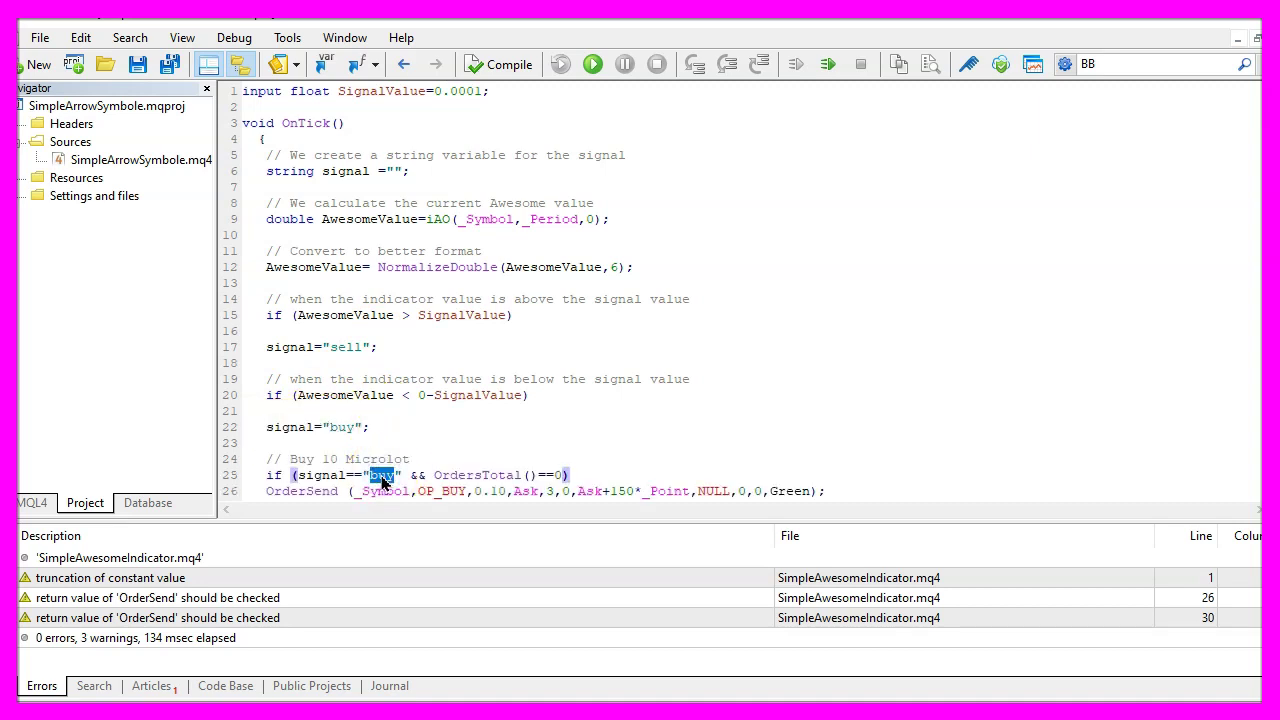
Step: Review the buy block: OrderSend OP_BUY with 0.10 lots when OrdersTotal()==0
{"action": "left_click", "coordinate": [436, 474]}
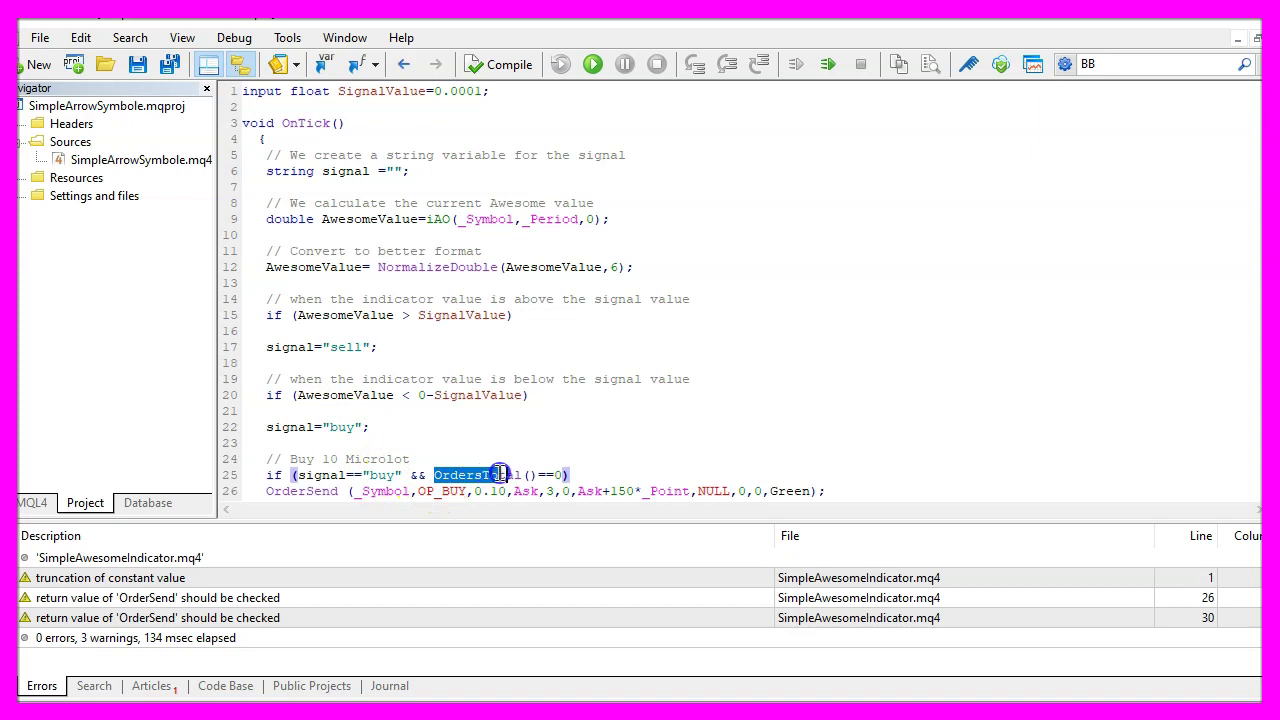
{"action": "left_click", "coordinate": [525, 478]}
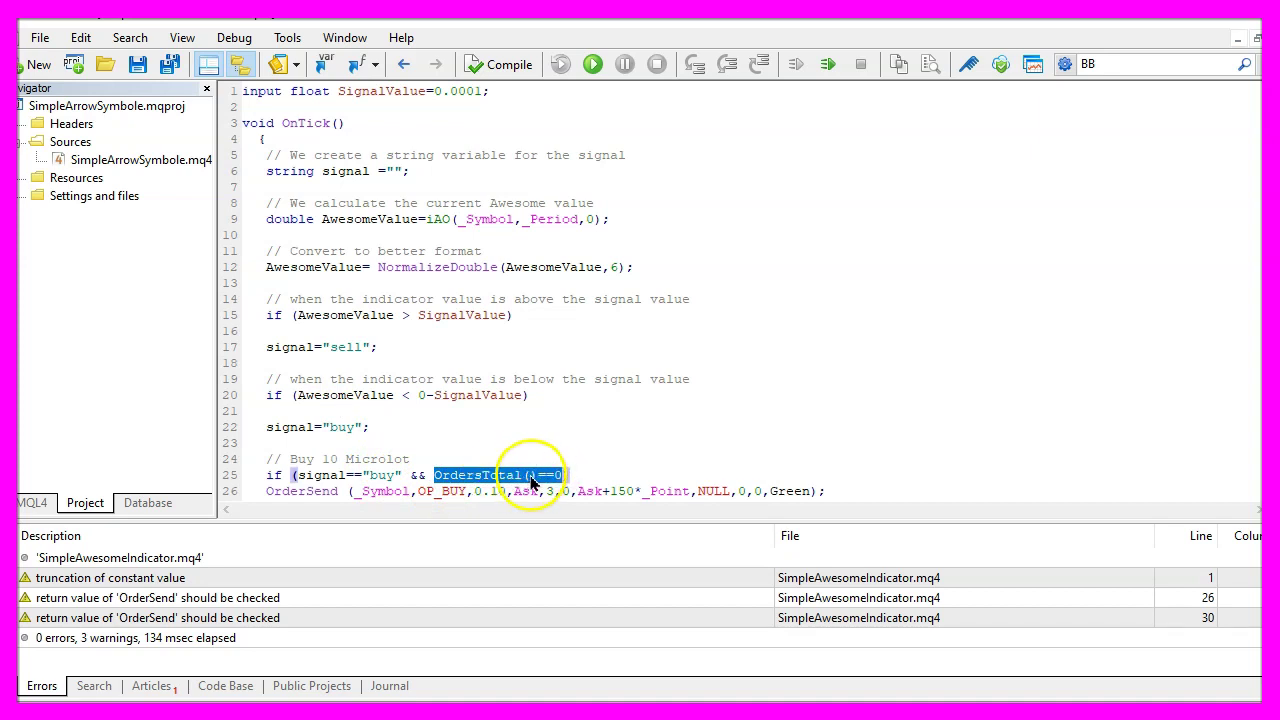
{"action": "key", "text": "shift+End"}
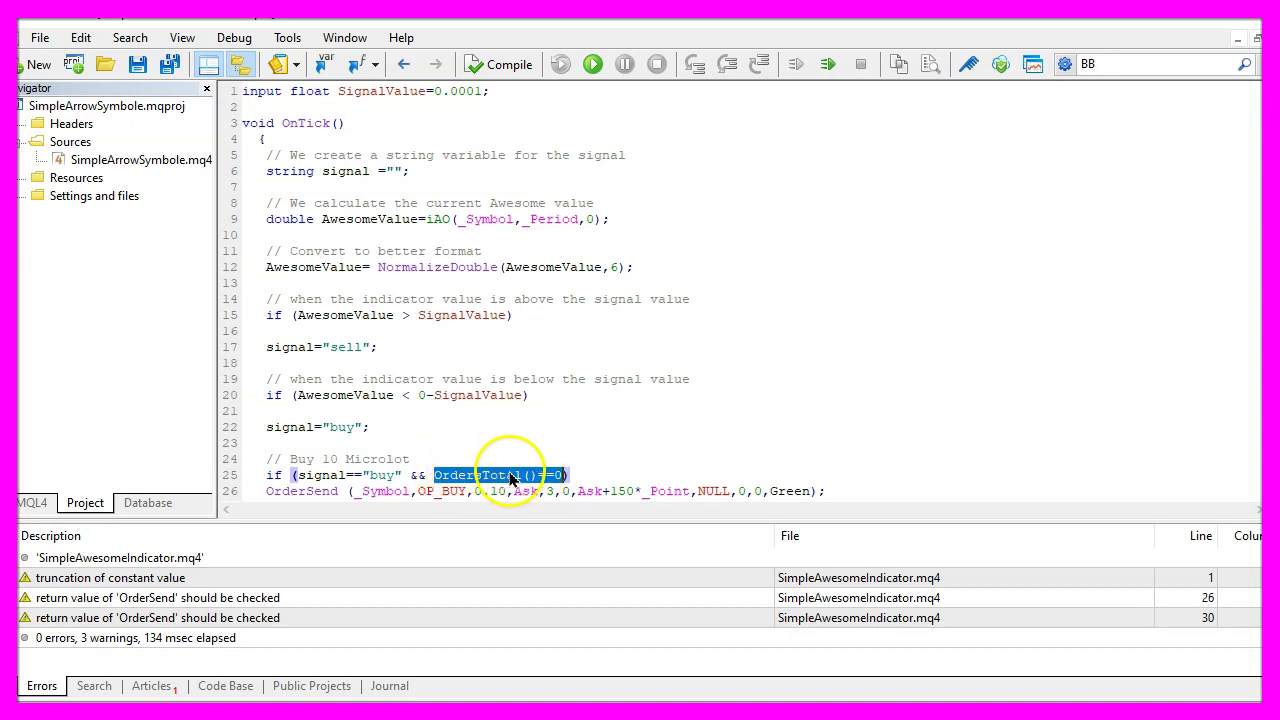
{"action": "double_click", "coordinate": [381, 477]}
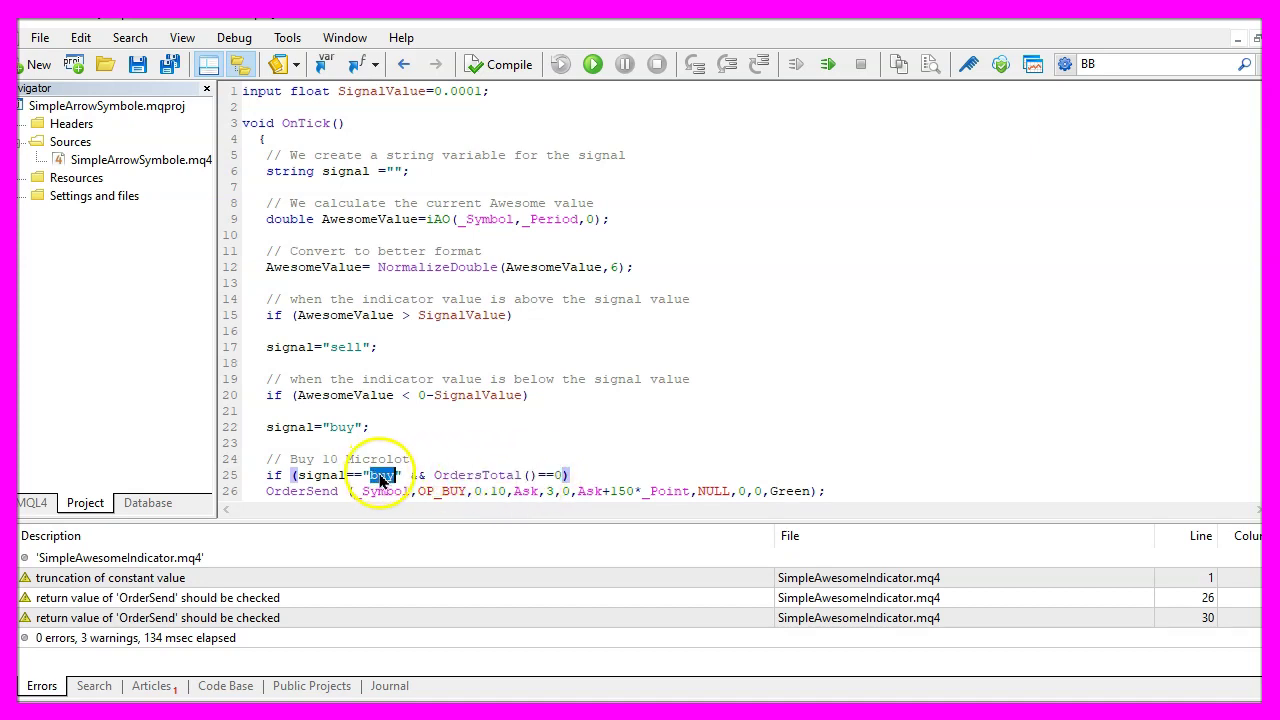
{"action": "scroll", "coordinate": [328, 441], "scroll_direction": "down", "scroll_amount": 1}
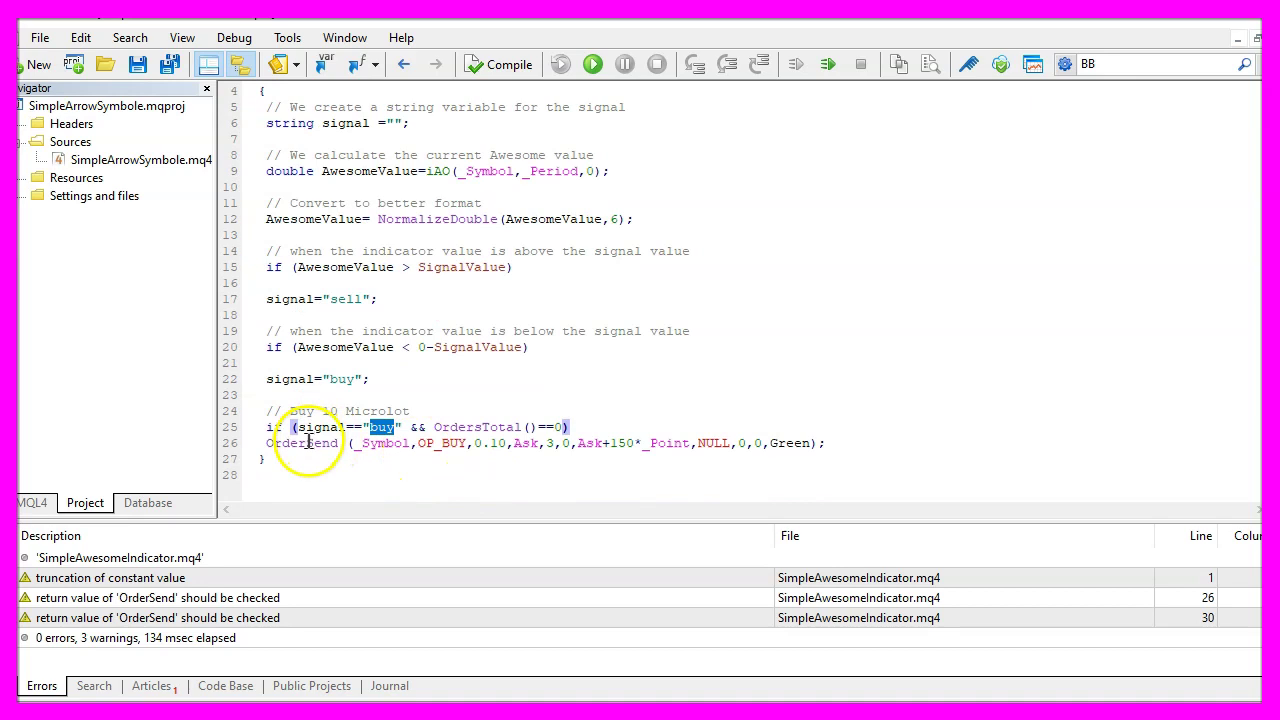
{"action": "double_click", "coordinate": [308, 443]}
{"action": "double_click", "coordinate": [457, 443]}
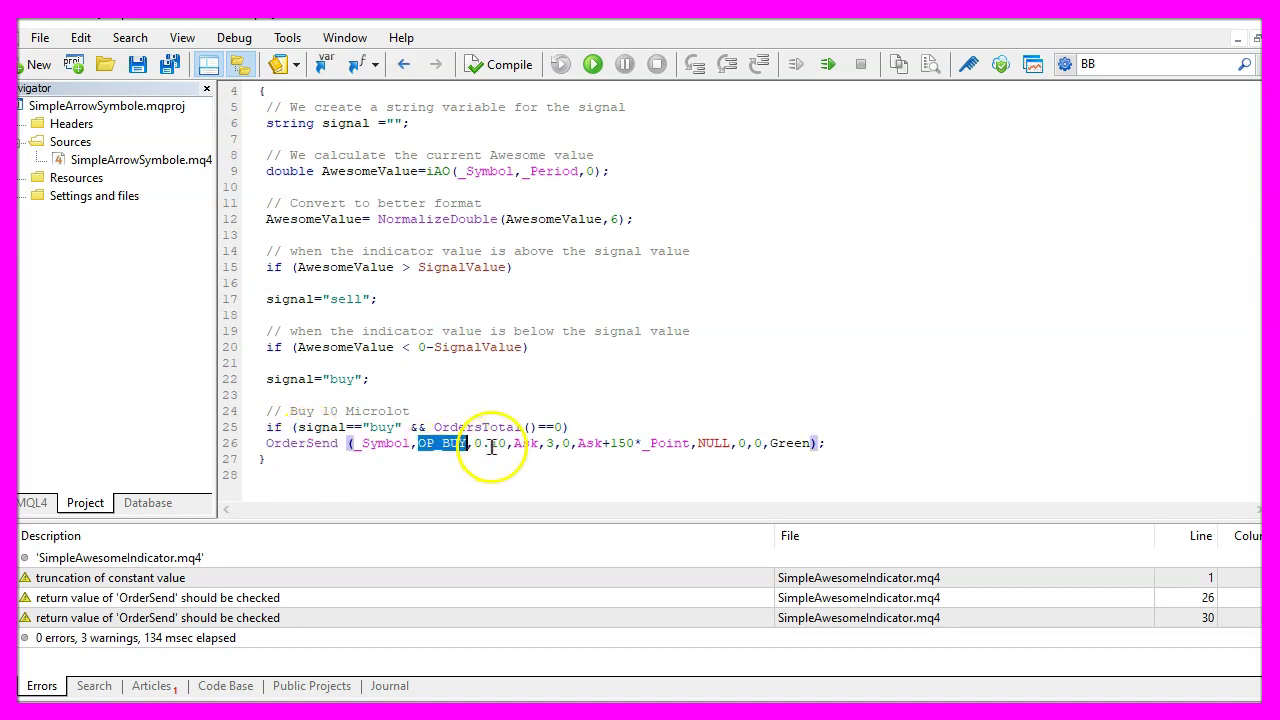
{"action": "left_click", "coordinate": [497, 446]}
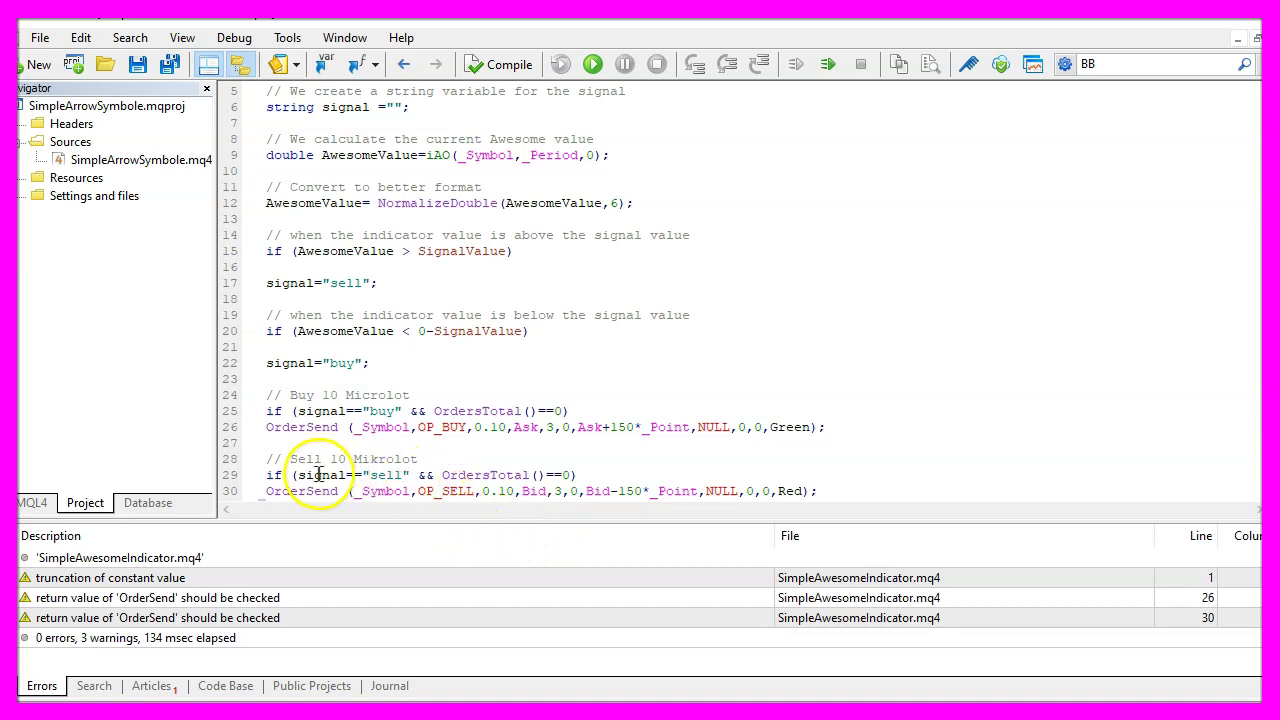
Step: Review the sell block: OrderSend OP_SELL with 0.10 lots when no orders are open
{"action": "double_click", "coordinate": [386, 475]}
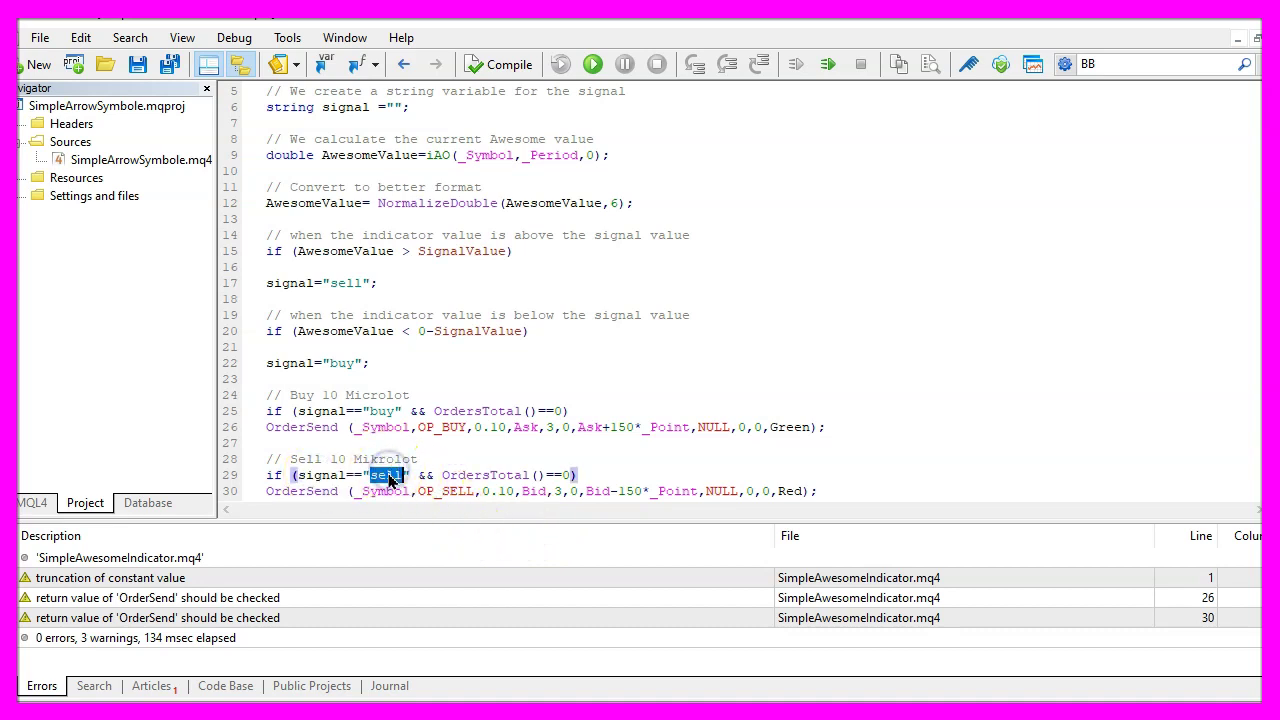
{"action": "left_click_drag", "start_coordinate": [442, 475], "coordinate": [647, 477]}
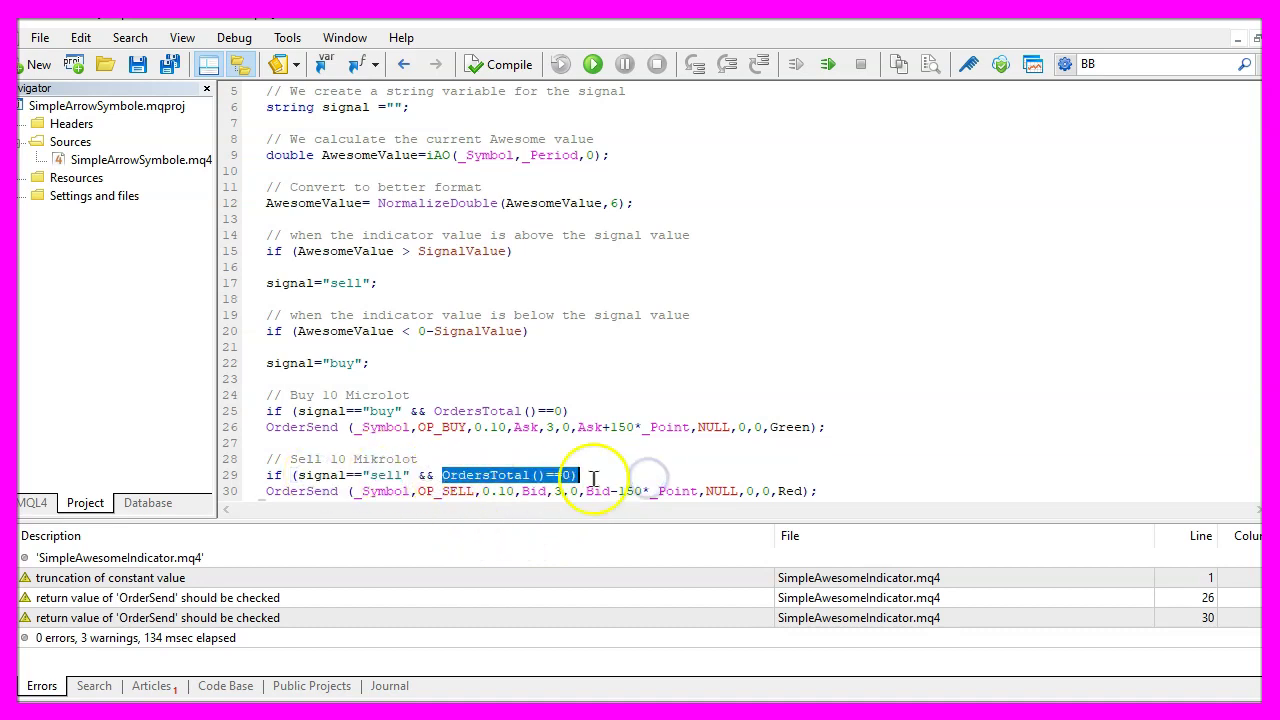
{"action": "scroll", "coordinate": [422, 479], "scroll_direction": "down", "scroll_amount": 1}
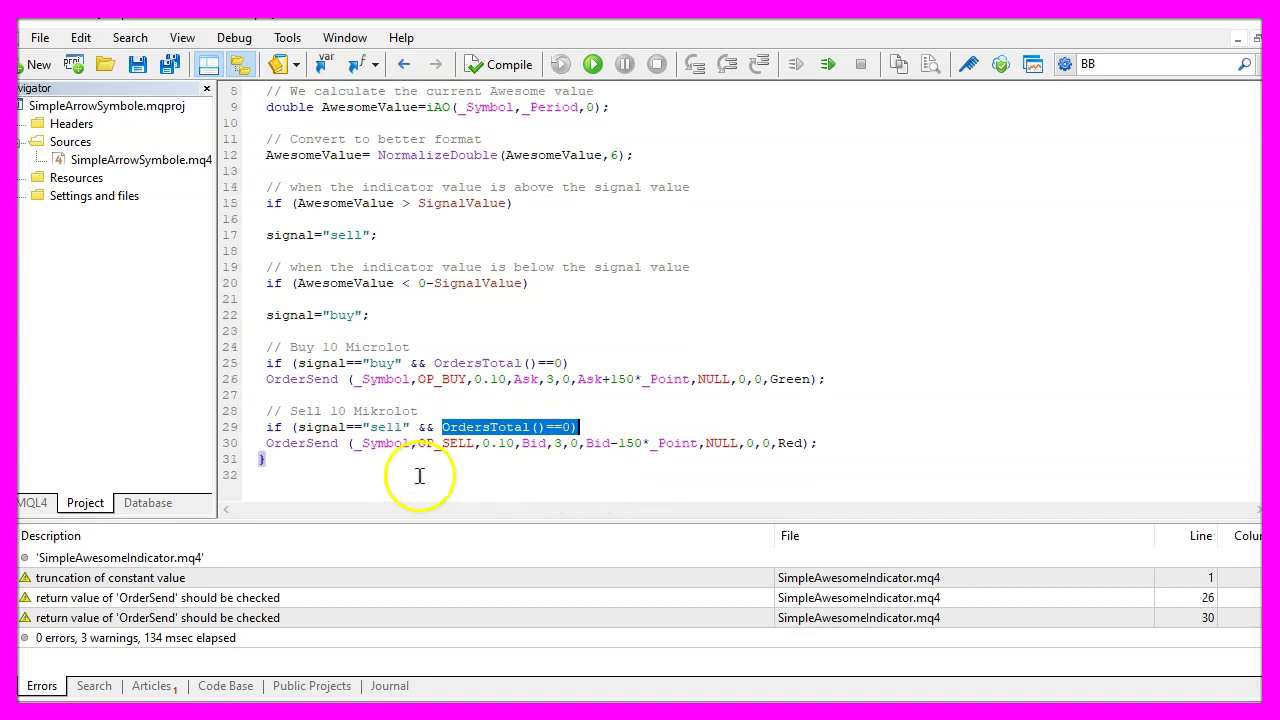
{"action": "double_click", "coordinate": [305, 443]}
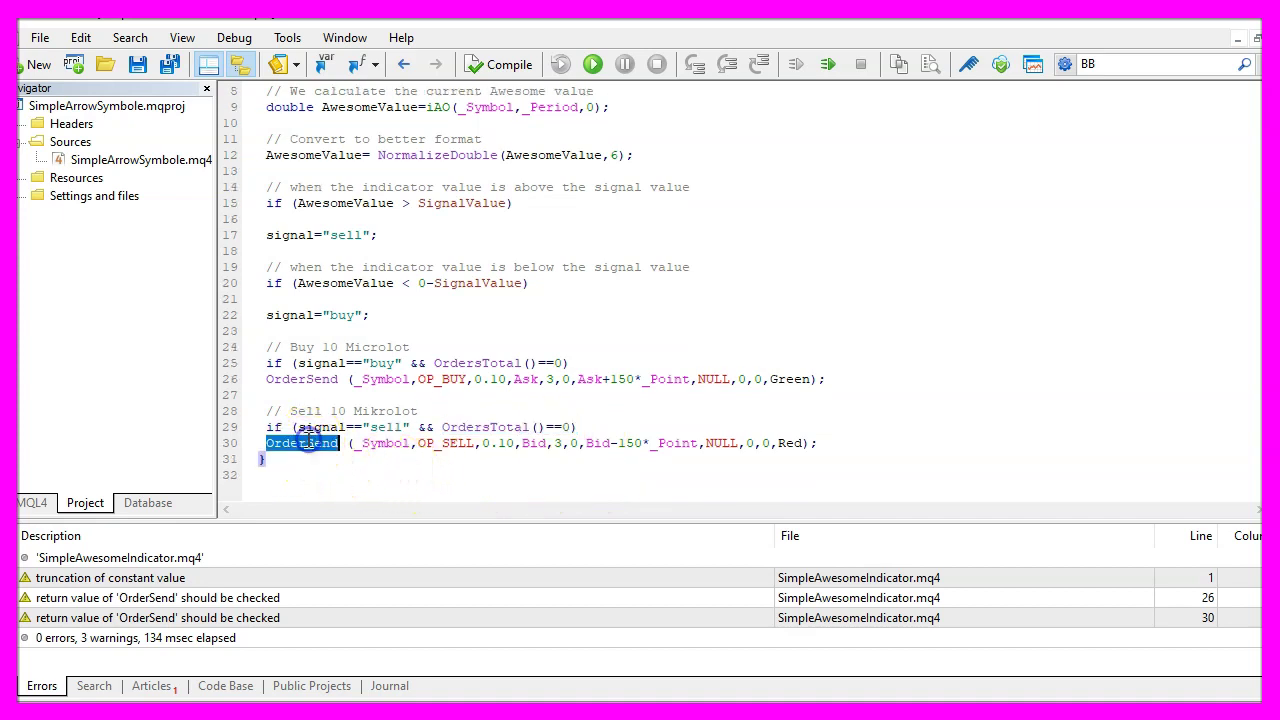
{"action": "double_click", "coordinate": [450, 444]}
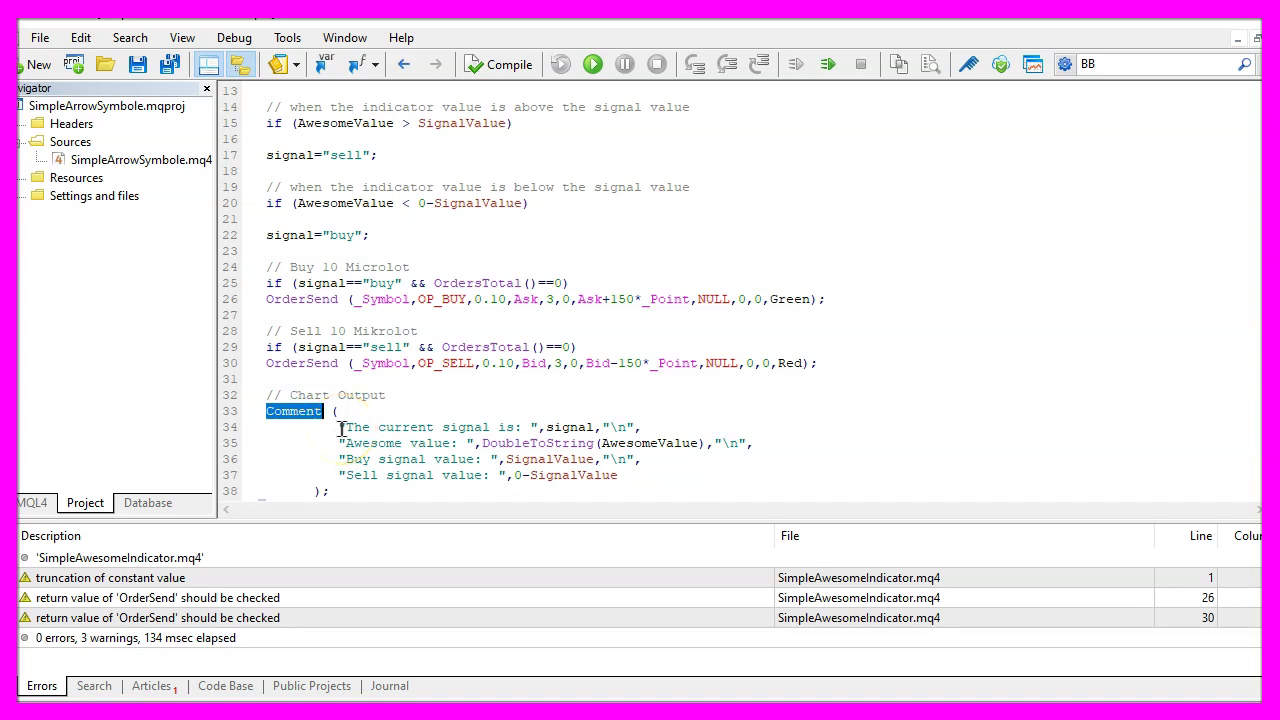
{"action": "double_click", "coordinate": [633, 443]}
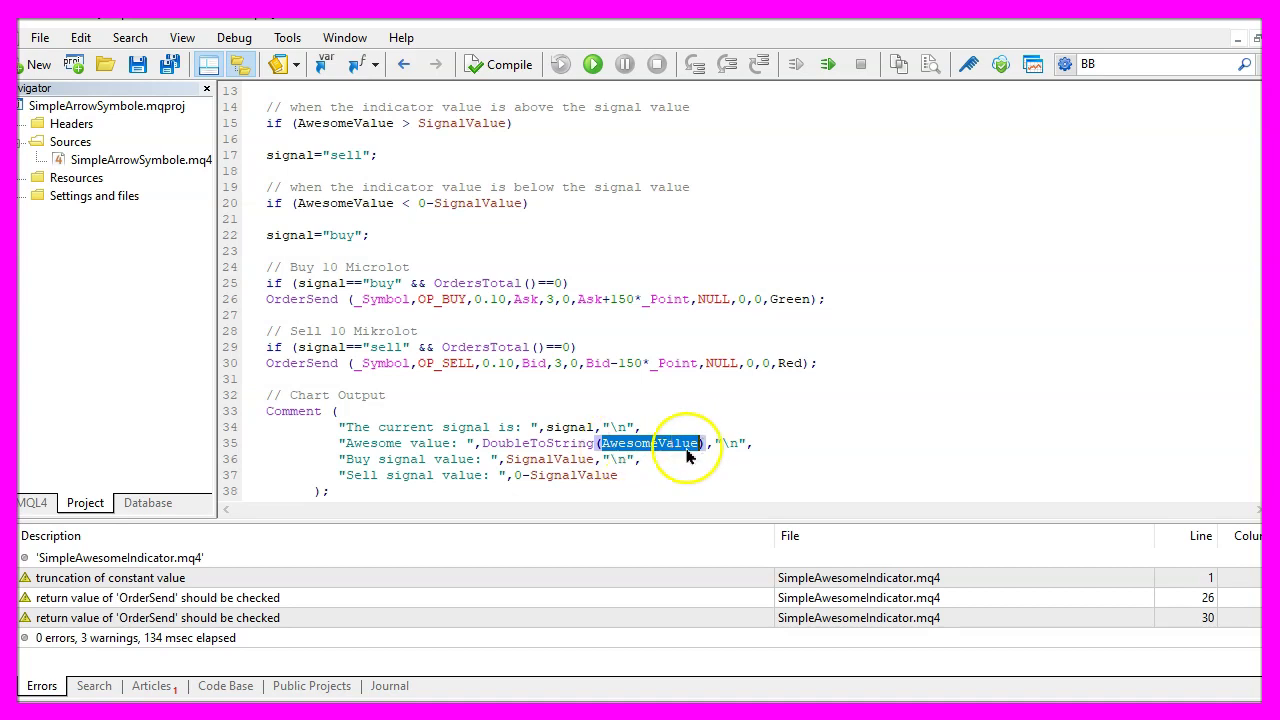
{"action": "double_click", "coordinate": [548, 443]}
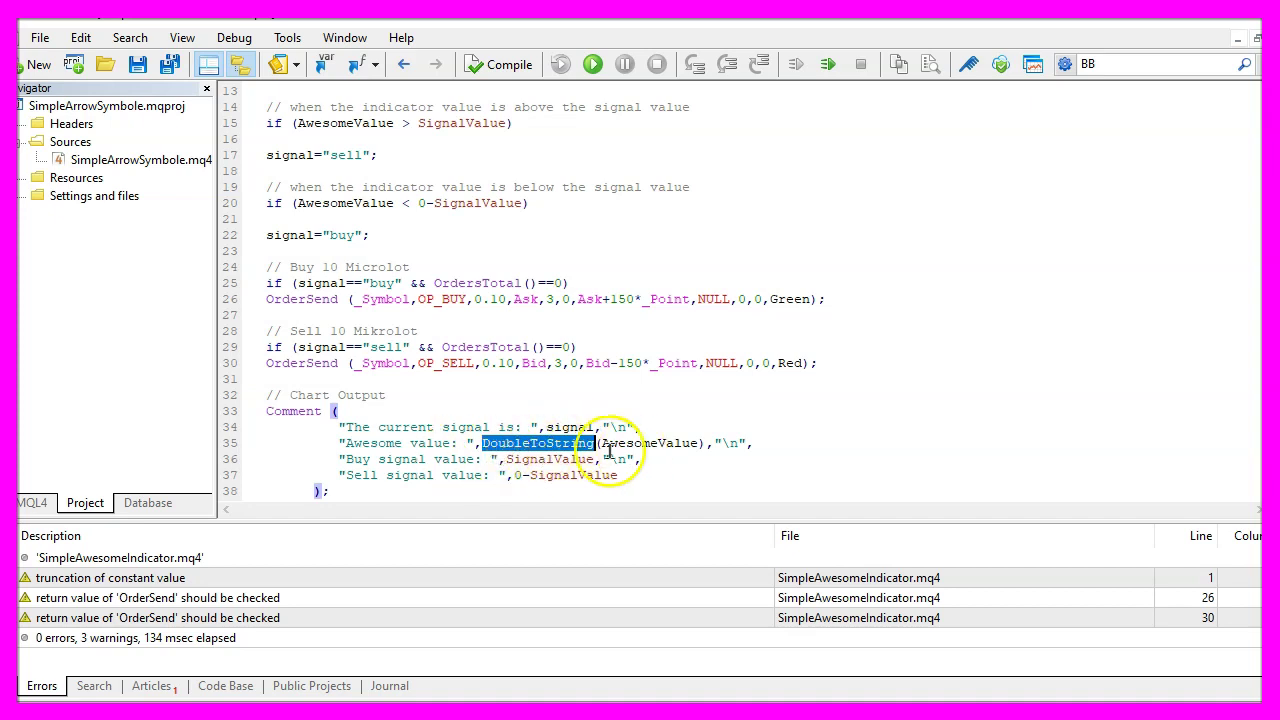
{"action": "left_click", "coordinate": [549, 459]}
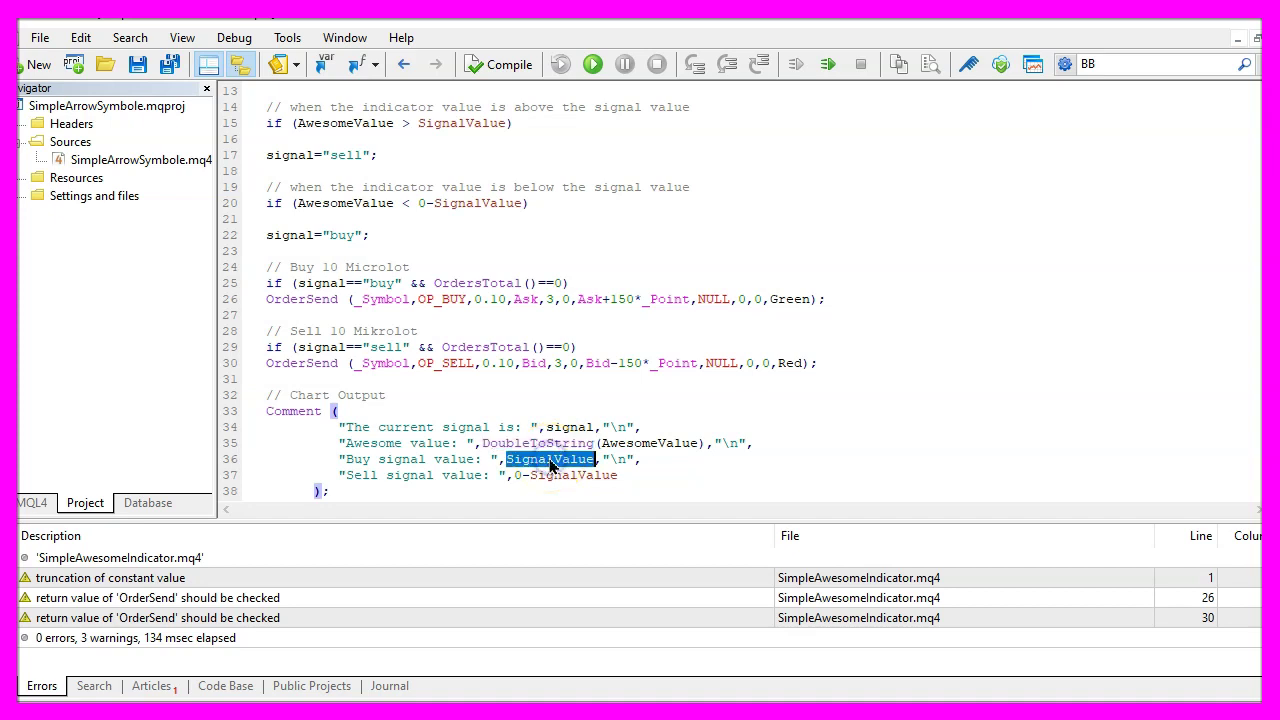
{"action": "left_click", "coordinate": [563, 475]}
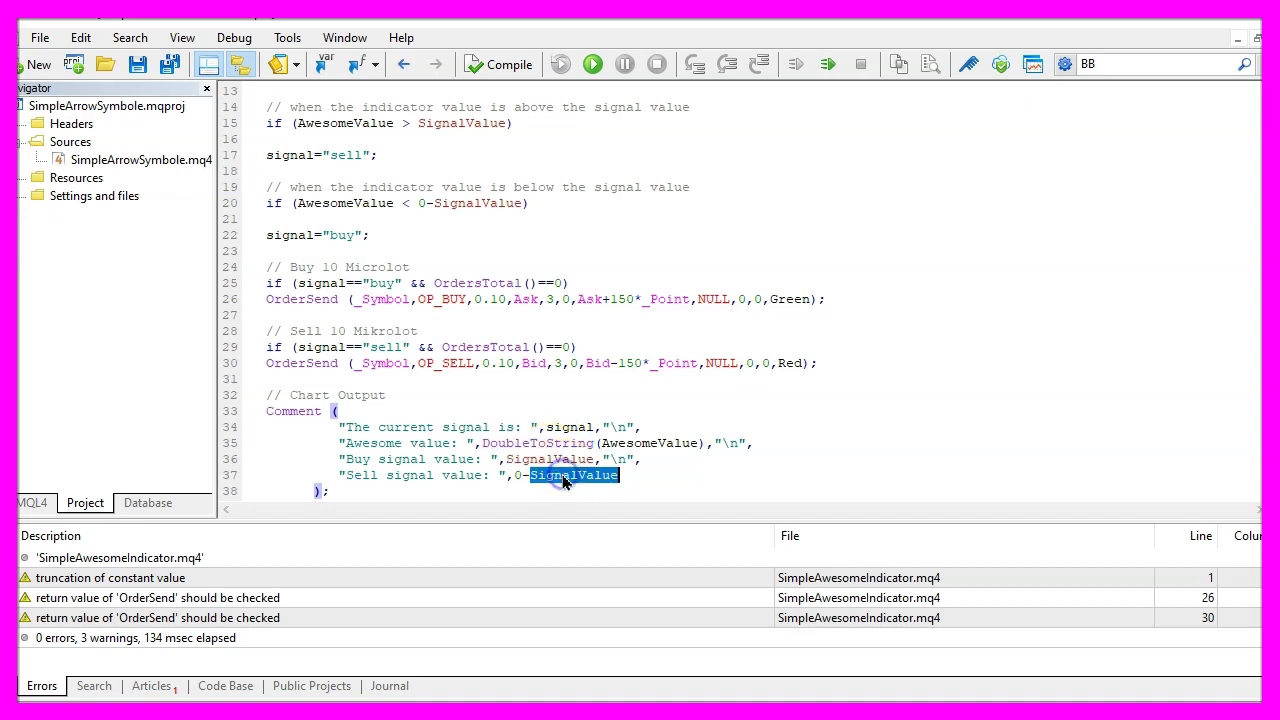
{"action": "scroll", "coordinate": [687, 465], "scroll_direction": "down", "scroll_amount": 1}
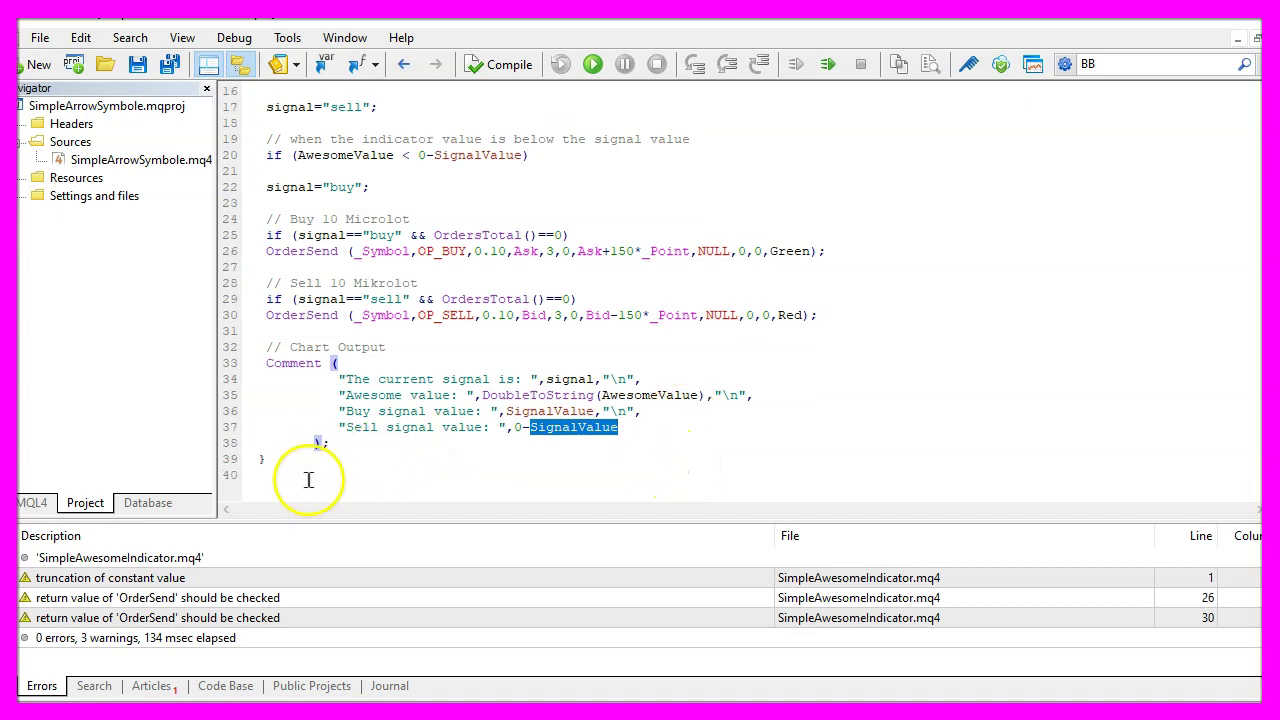
{"action": "left_click_drag", "start_coordinate": [268, 465], "coordinate": [210, 44]}
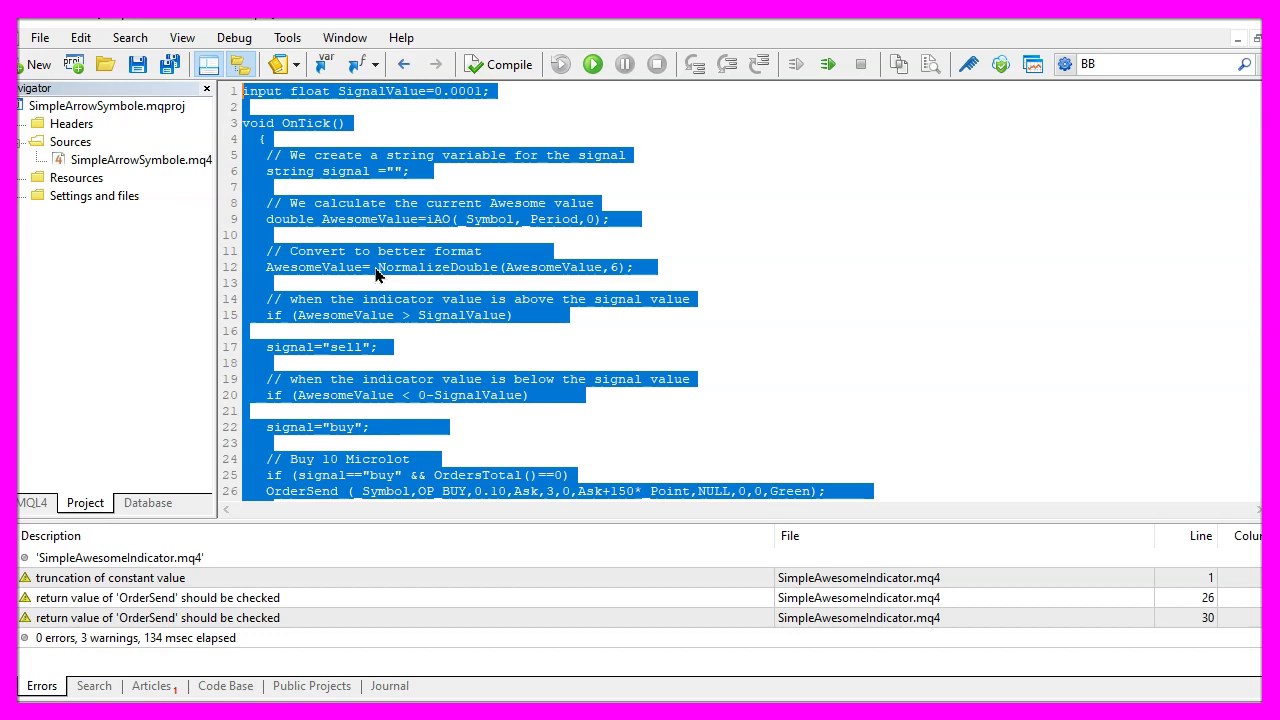
Step: Recompile SimpleAwesomeIndicator.mq4, getting 0 errors and 3 warnings
{"action": "left_click", "coordinate": [512, 66]}
Step: Switch to MetaTrader 4 and insert the Bill Williams Awesome Oscillator below the EURUSD M1 chart
{"action": "left_click", "coordinate": [1031, 66]}
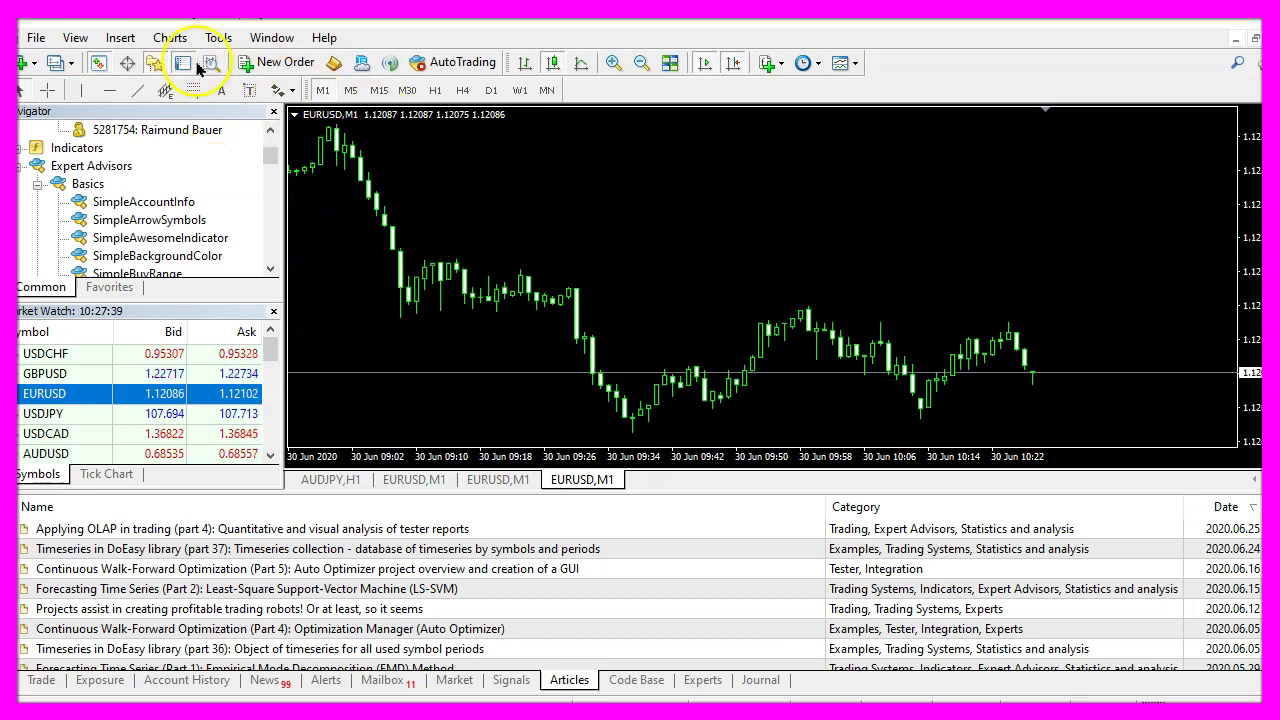
{"action": "left_click", "coordinate": [121, 40]}
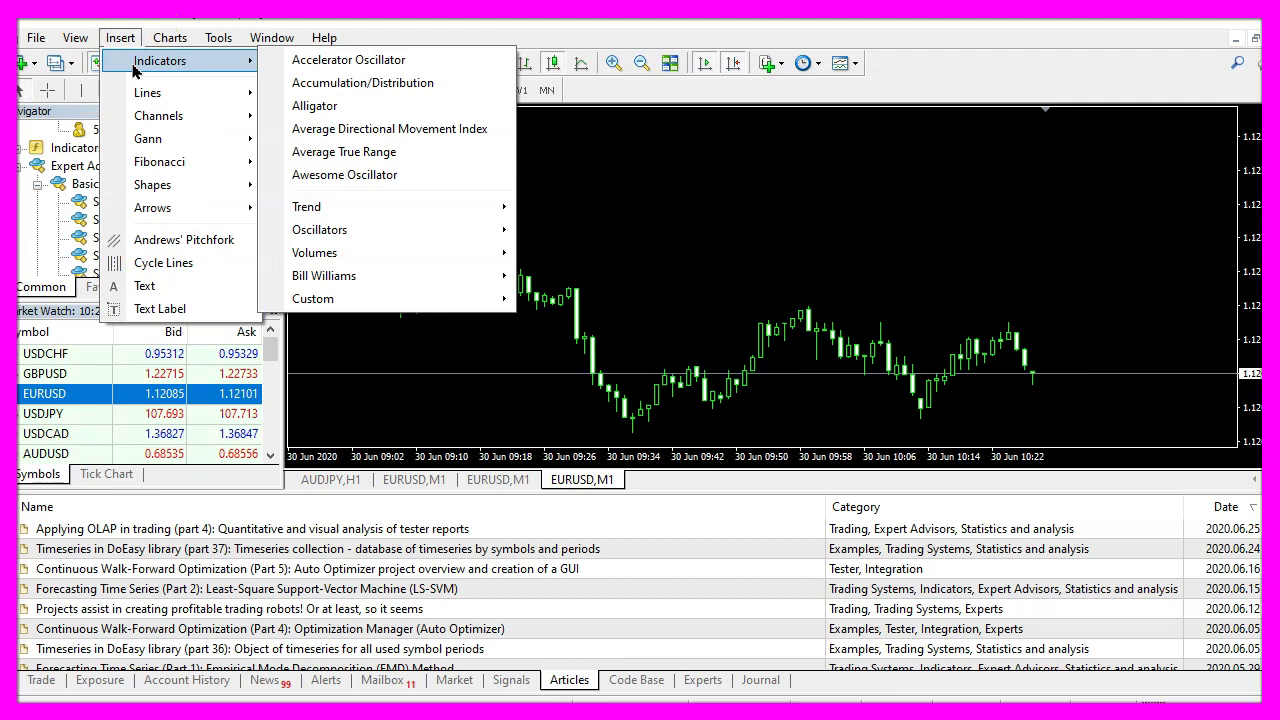
{"action": "mouse_move", "coordinate": [160, 61]}
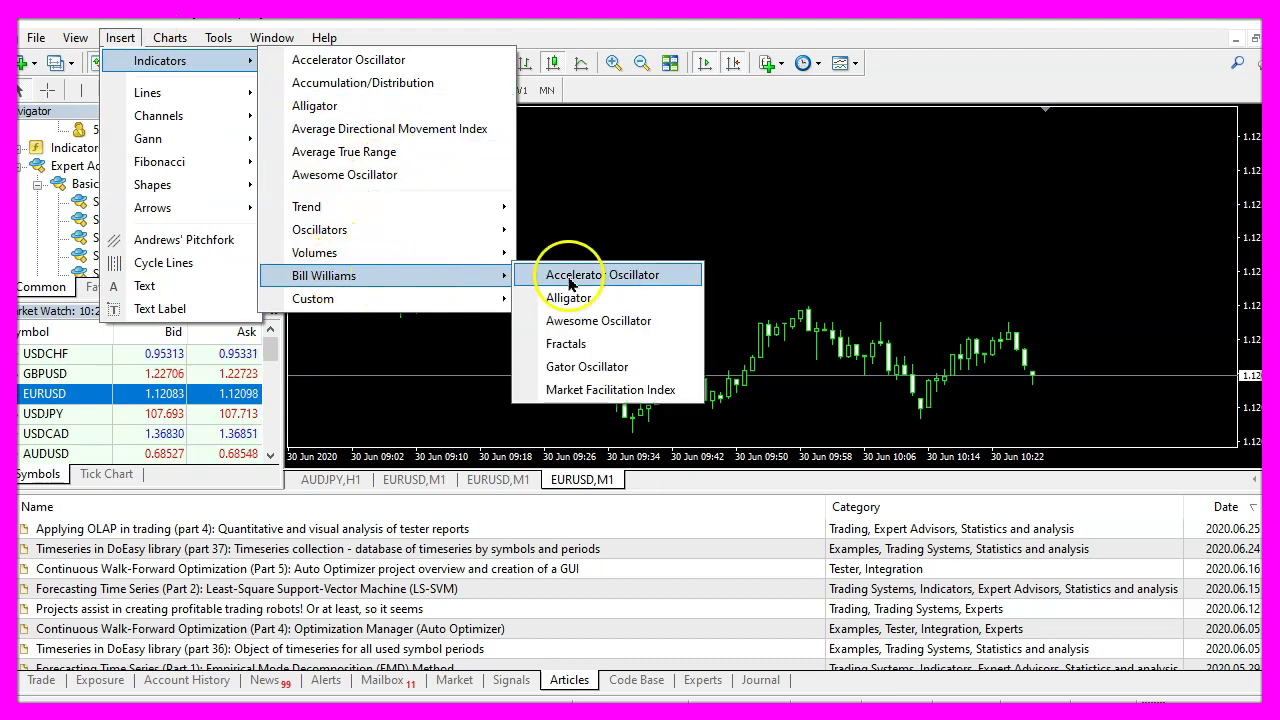
{"action": "mouse_move", "coordinate": [324, 276]}
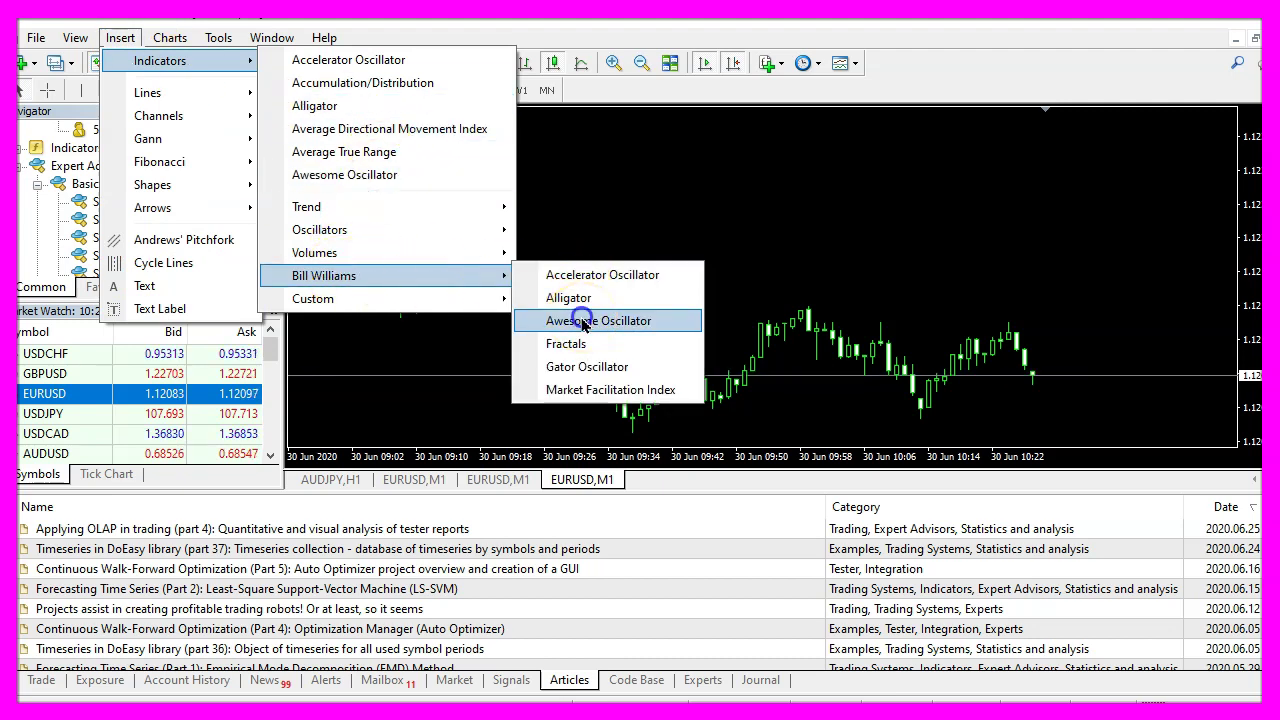
{"action": "left_click", "coordinate": [583, 322]}
{"action": "left_click", "coordinate": [556, 286]}
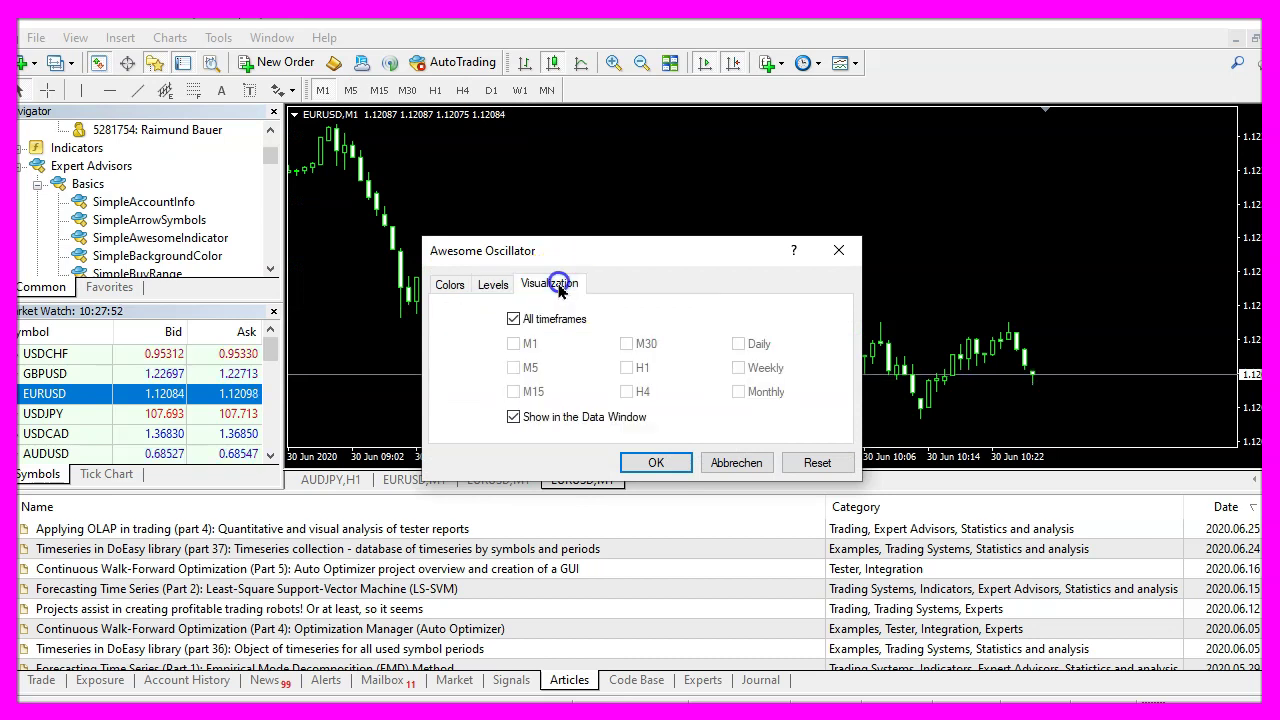
{"action": "left_click", "coordinate": [656, 463]}
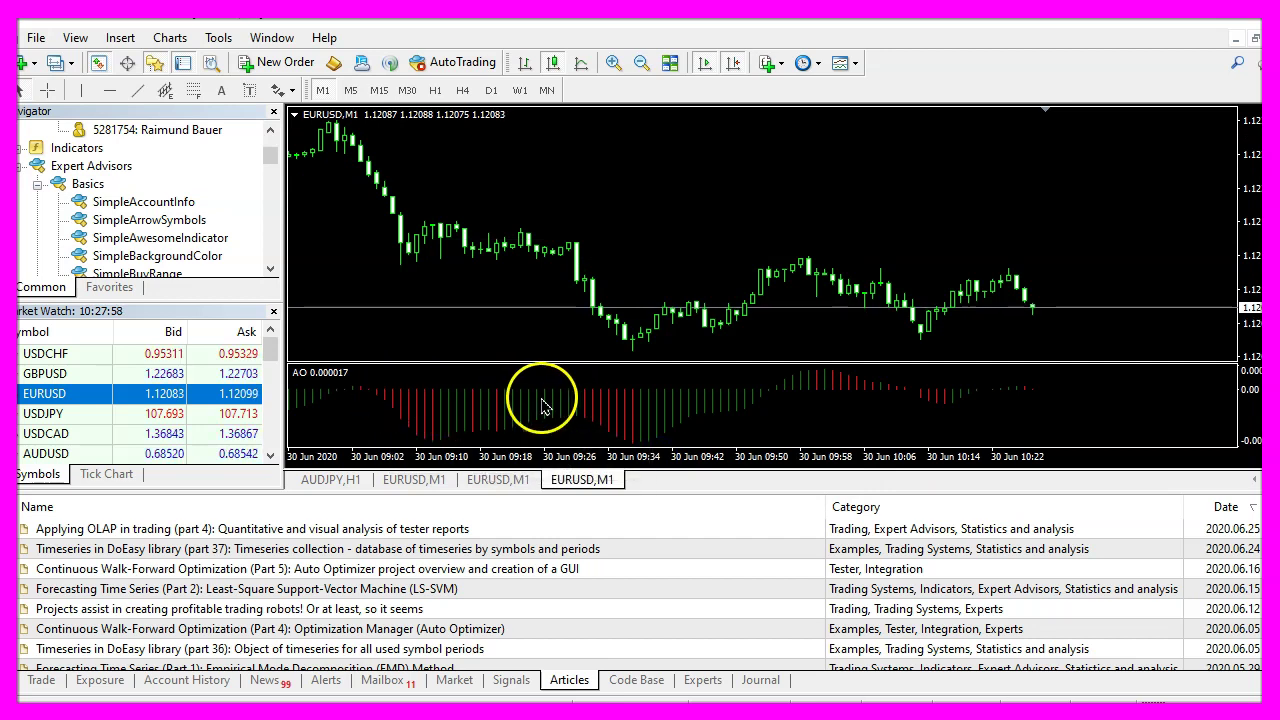
Step: Overwrite tester.tpl with the EURUSD M1 chart layout including the Awesome Oscillator
{"action": "right_click", "coordinate": [551, 134]}
{"action": "mouse_move", "coordinate": [609, 297]}
{"action": "left_click", "coordinate": [766, 296]}
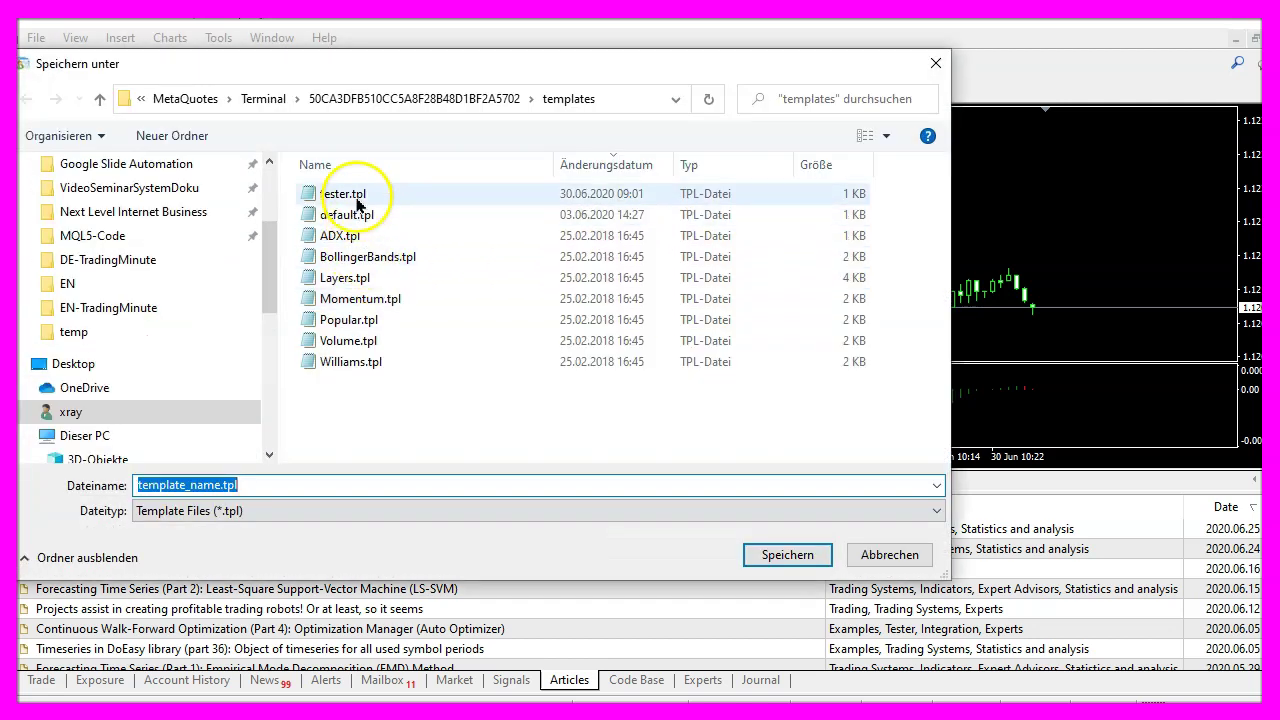
{"action": "left_click", "coordinate": [356, 197]}
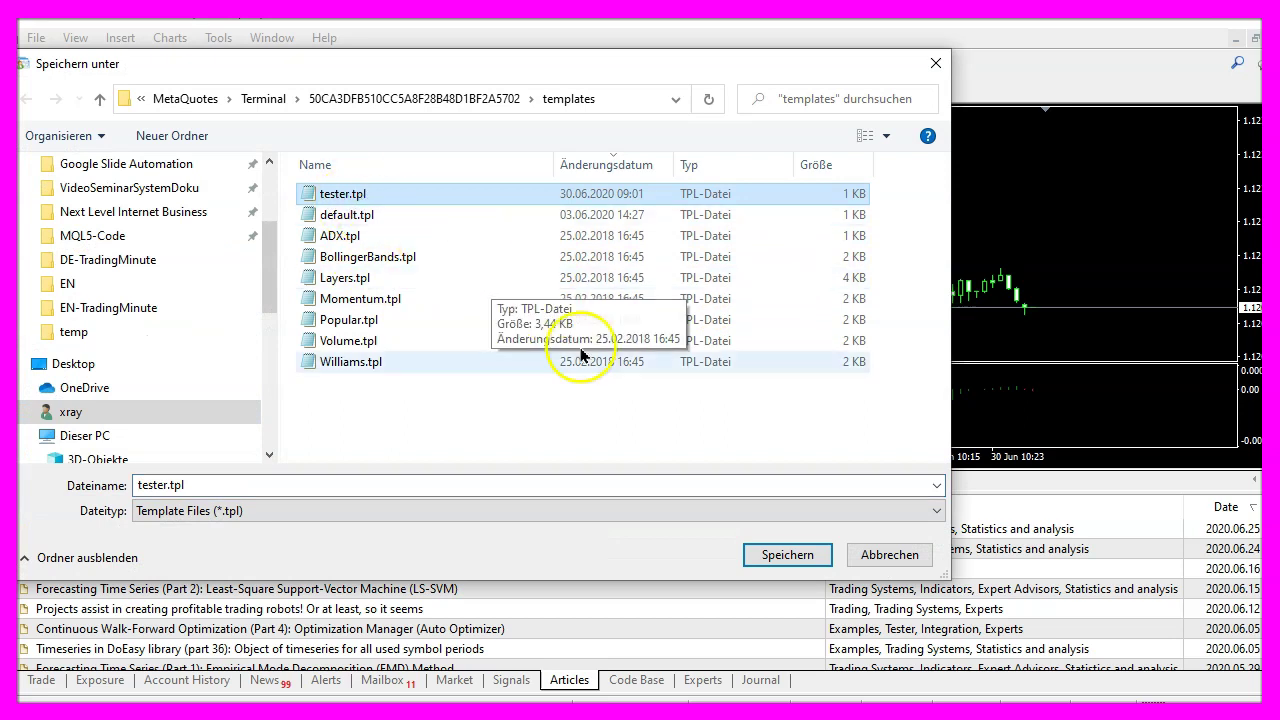
{"action": "left_click", "coordinate": [825, 548]}
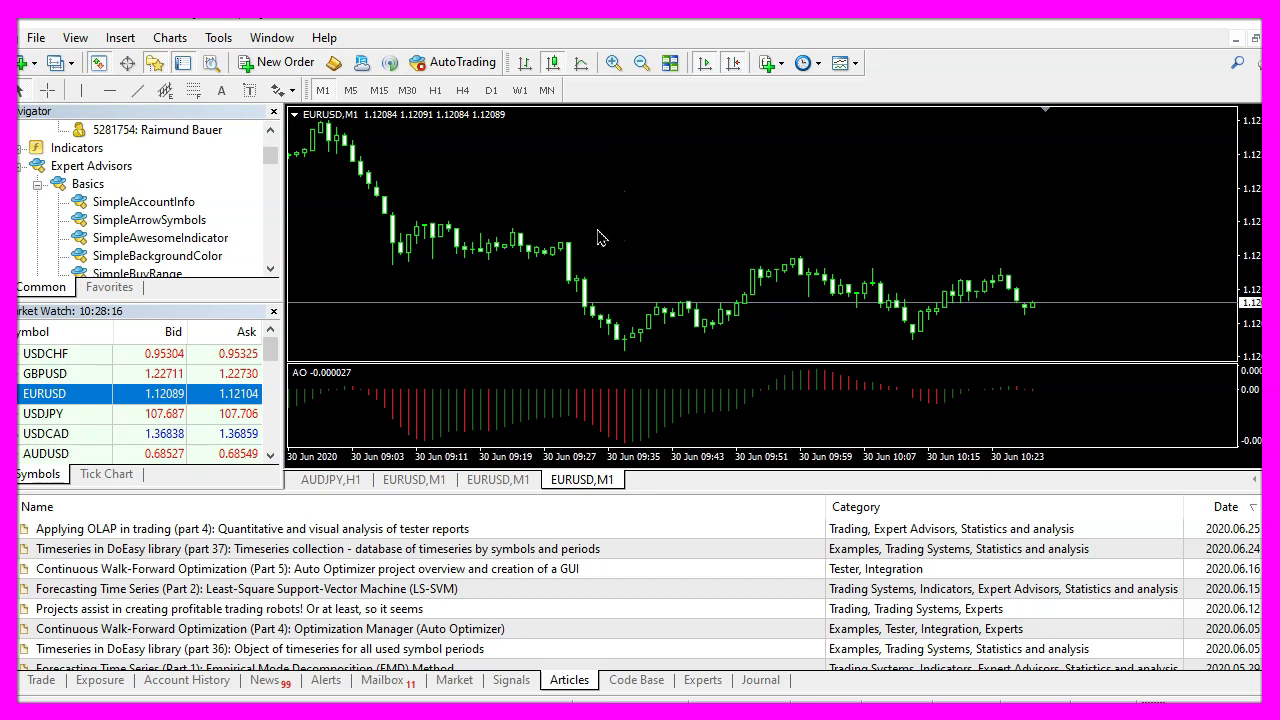
Step: Run a visual Strategy Tester backtest of Basics\SimpleAwesomeIndicator.ex4 on EURUSD M1
{"action": "left_click", "coordinate": [510, 410]}
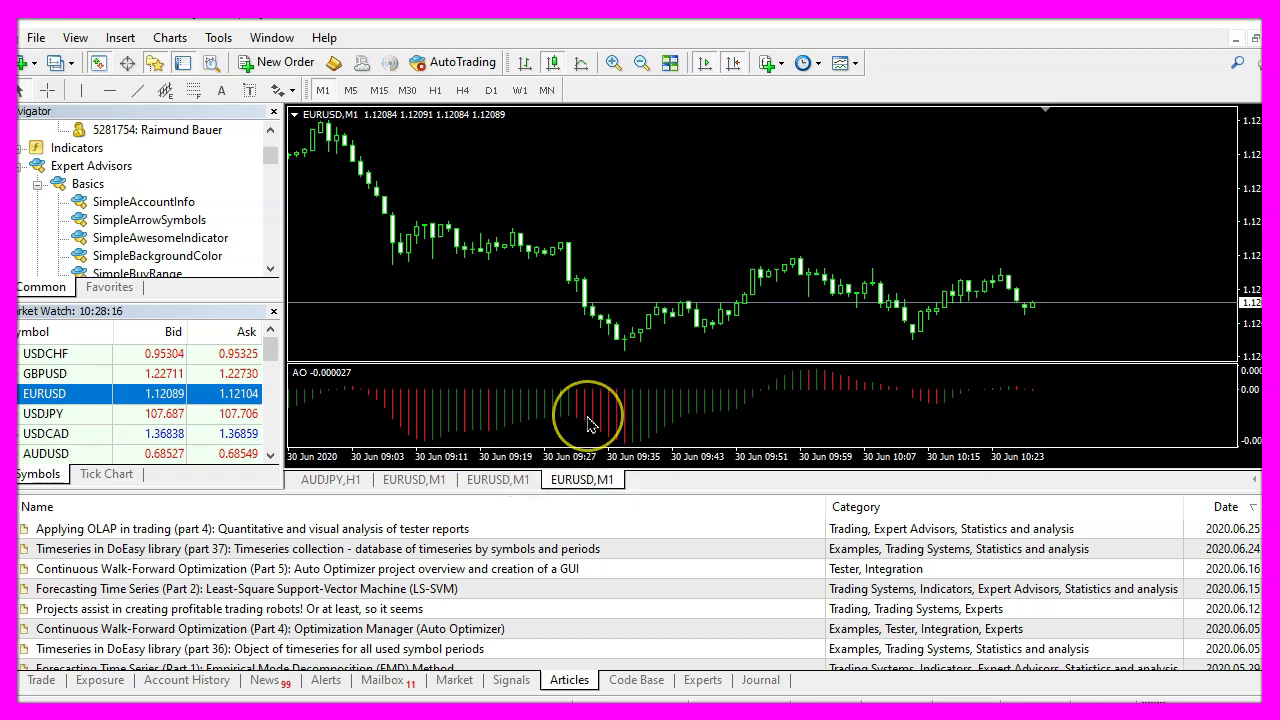
{"action": "left_click", "coordinate": [3, 503]}
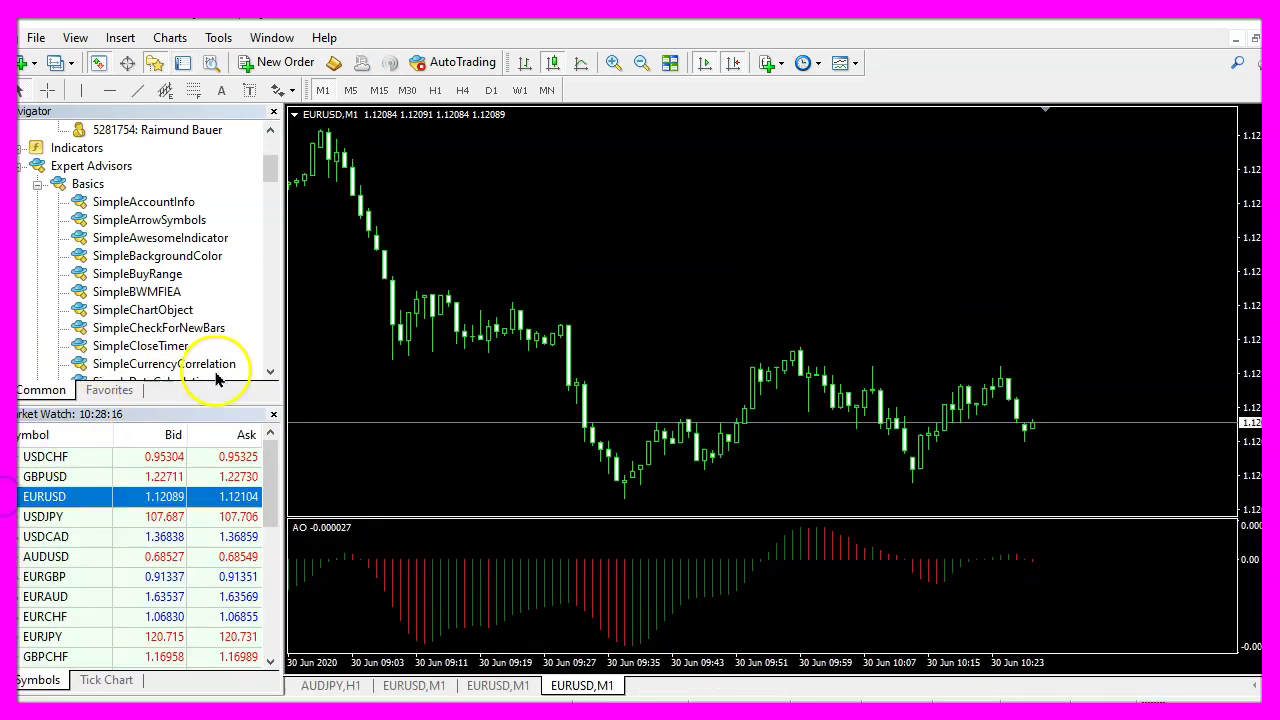
{"action": "left_click", "coordinate": [78, 38]}
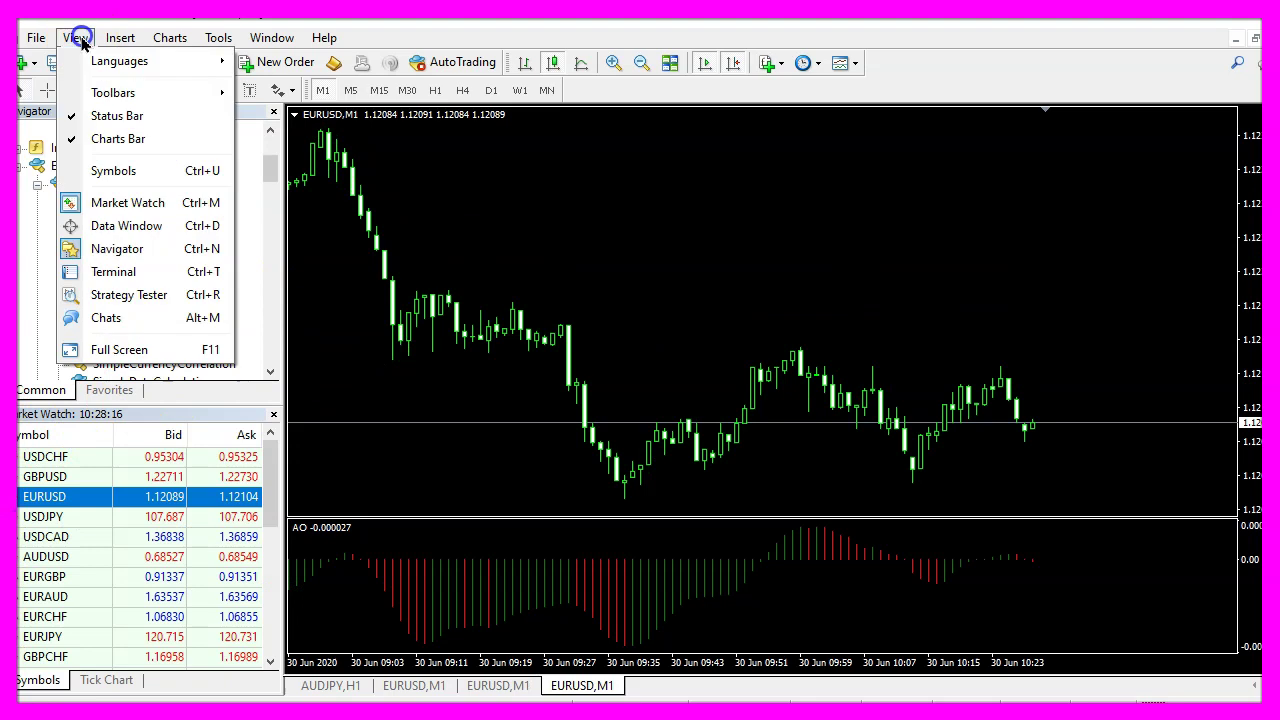
{"action": "left_click", "coordinate": [140, 295]}
{"action": "left_click", "coordinate": [210, 469]}
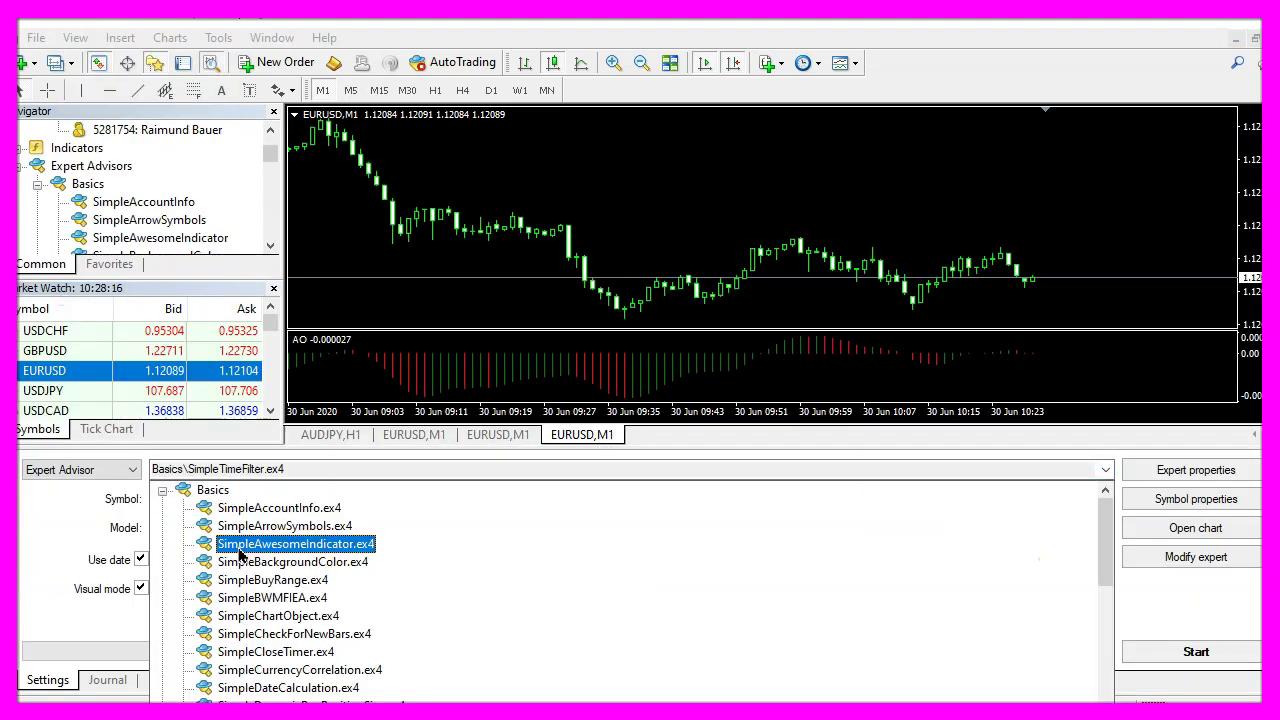
{"action": "left_click", "coordinate": [294, 545]}
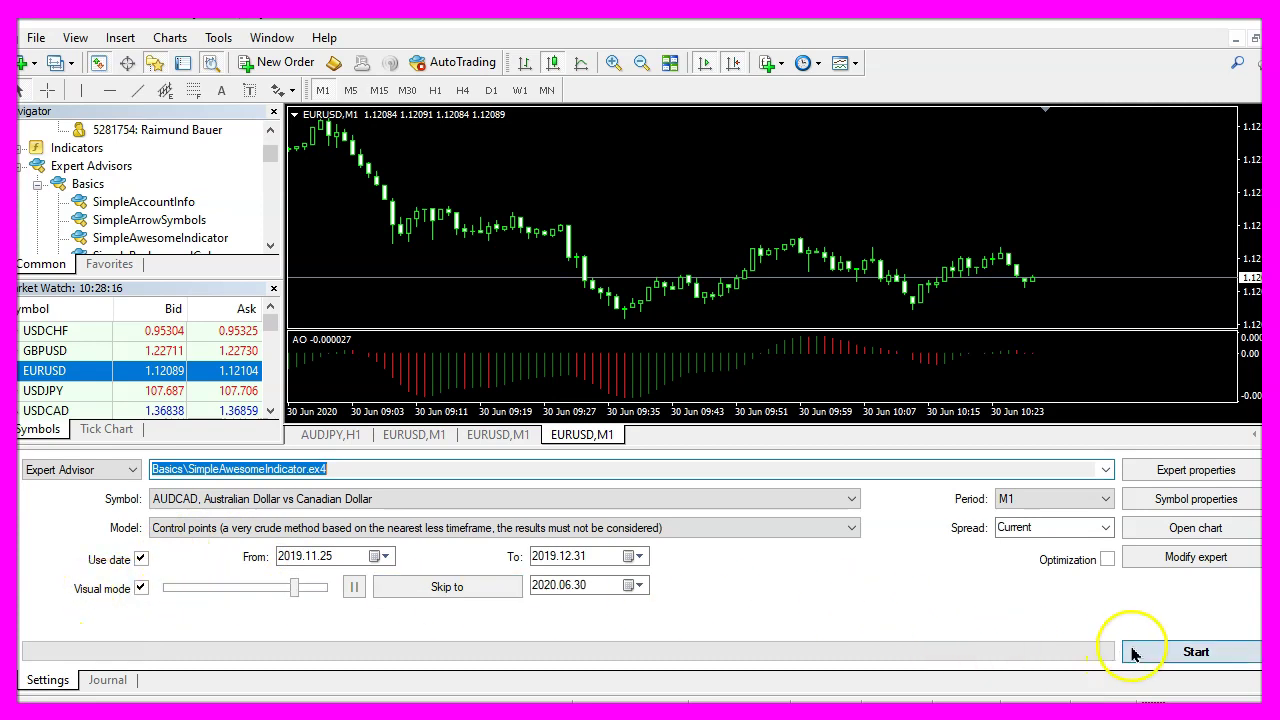
{"action": "left_click", "coordinate": [1193, 652]}
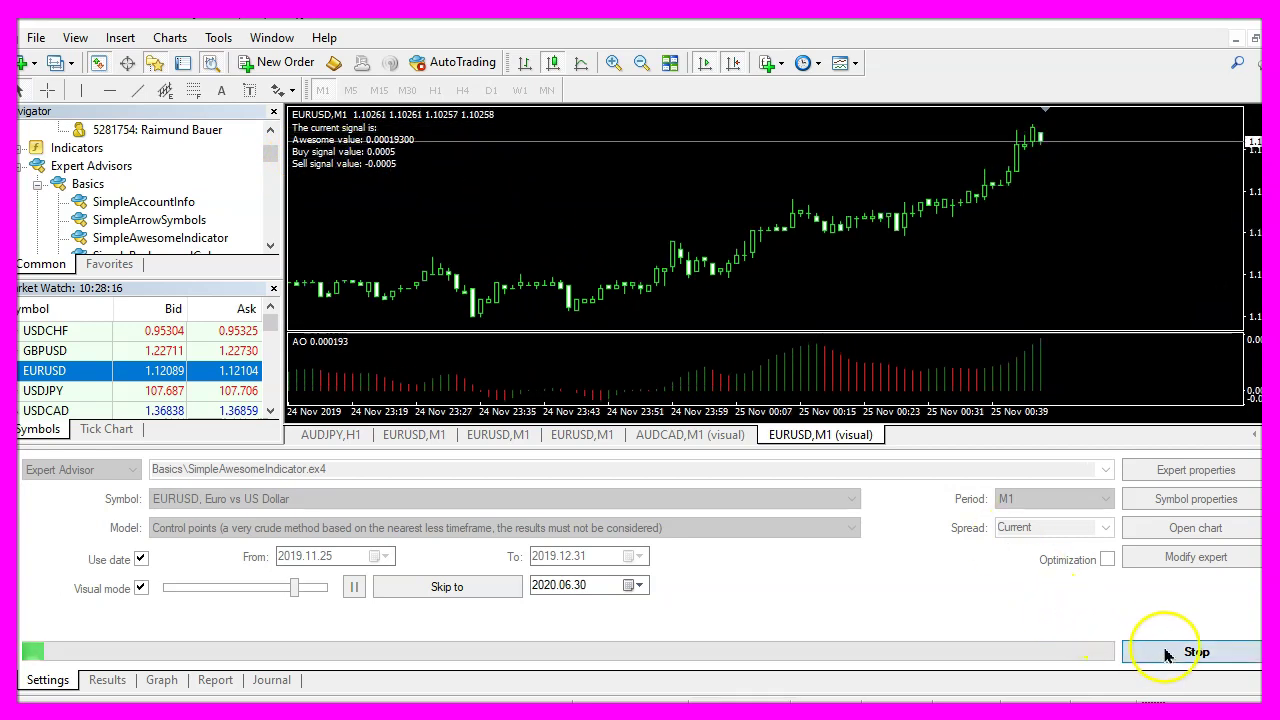
Step: Stop the backtest and change the expert's SignalValue input from 0.0005 to 0.0001
{"action": "left_click", "coordinate": [1197, 652]}
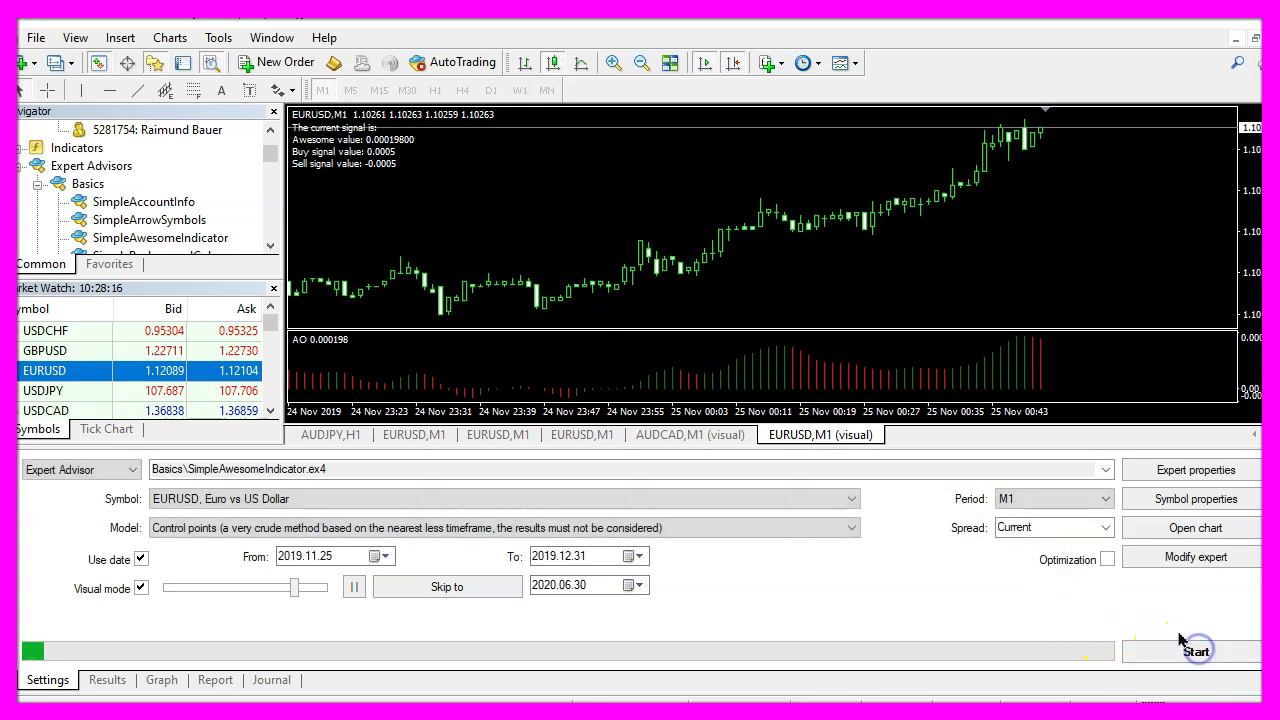
{"action": "left_click", "coordinate": [1188, 477]}
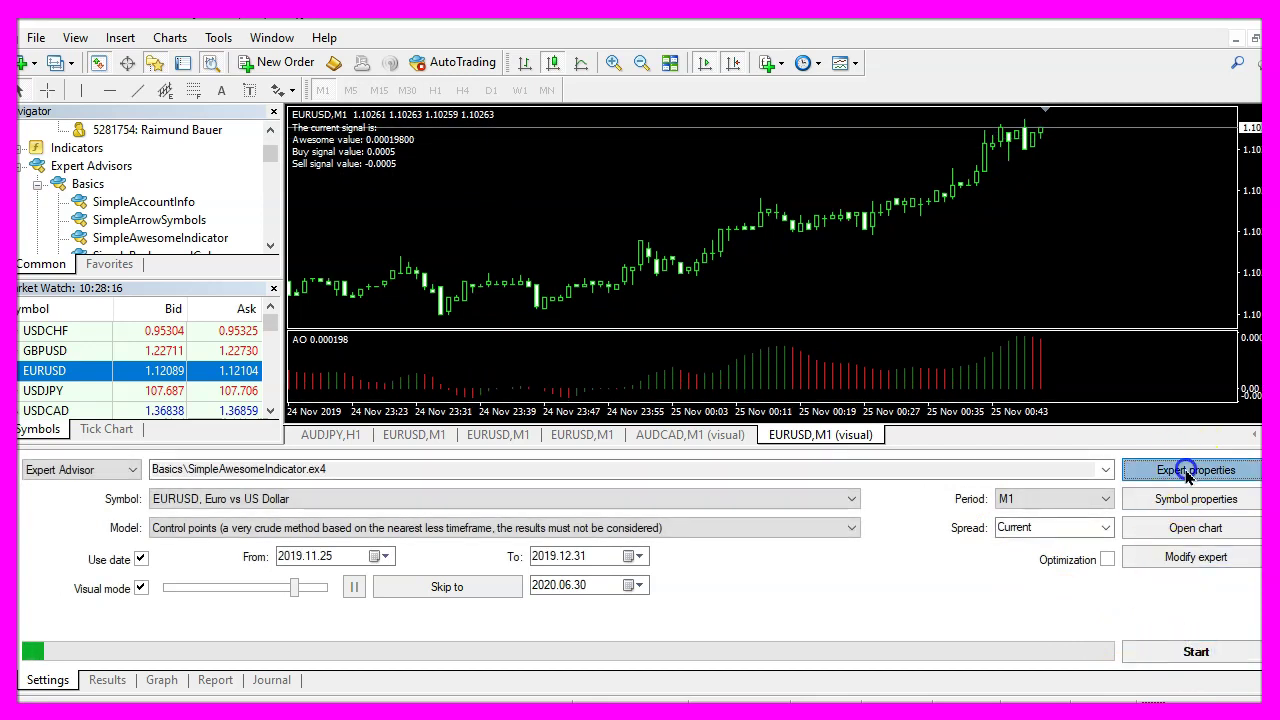
{"action": "double_click", "coordinate": [800, 216]}
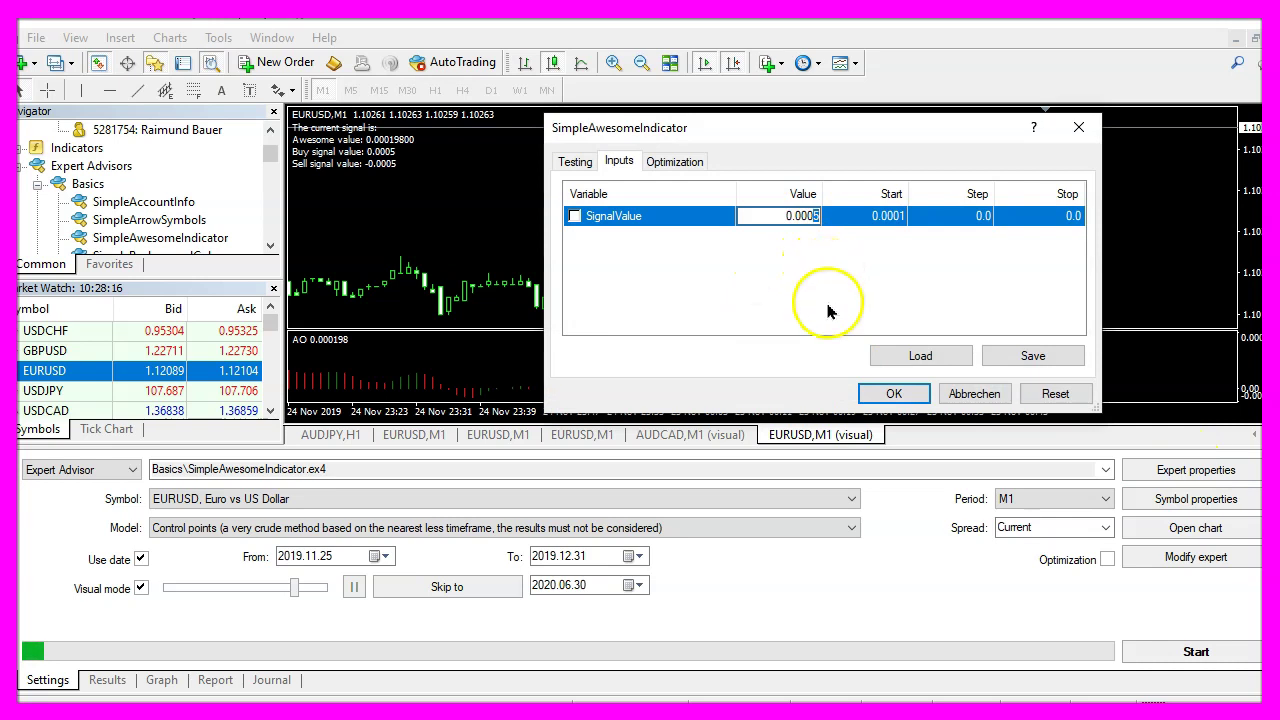
{"action": "type", "text": "1"}
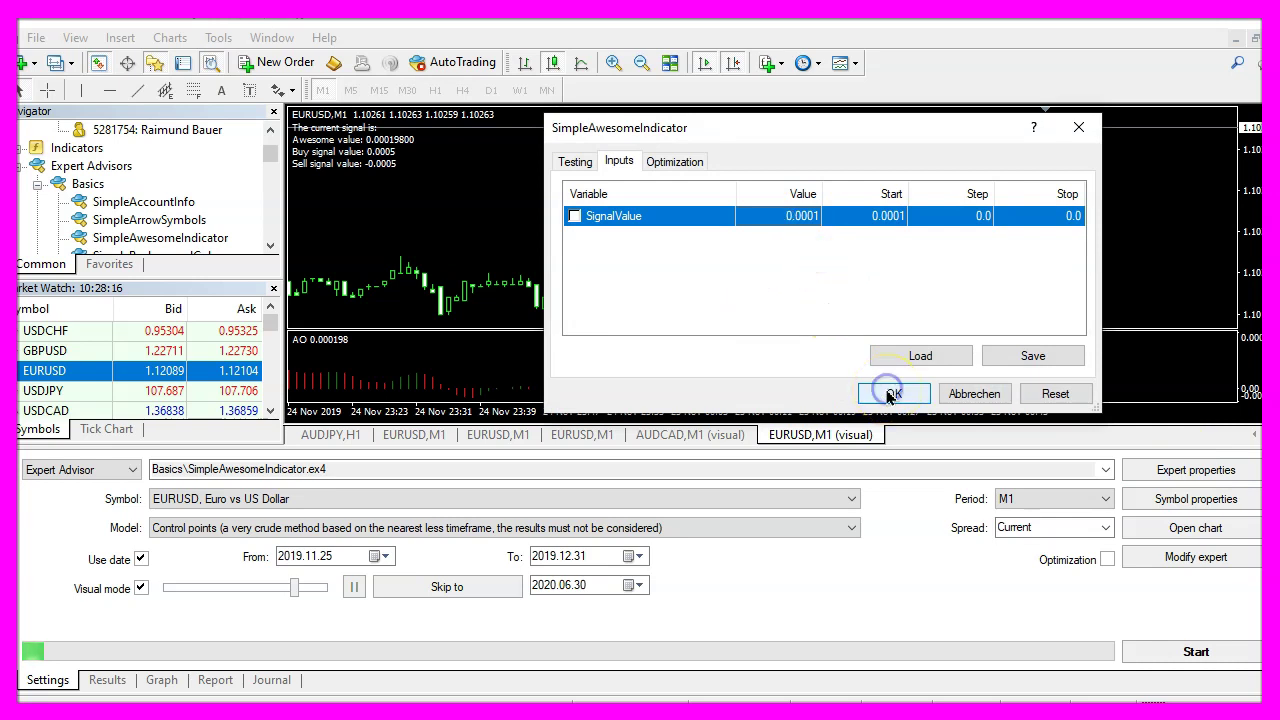
{"action": "left_click", "coordinate": [889, 394]}
Step: Restart the backtest and run until the first 0.10-lot sell order opens on EURUSD M1
{"action": "left_click", "coordinate": [1178, 651]}
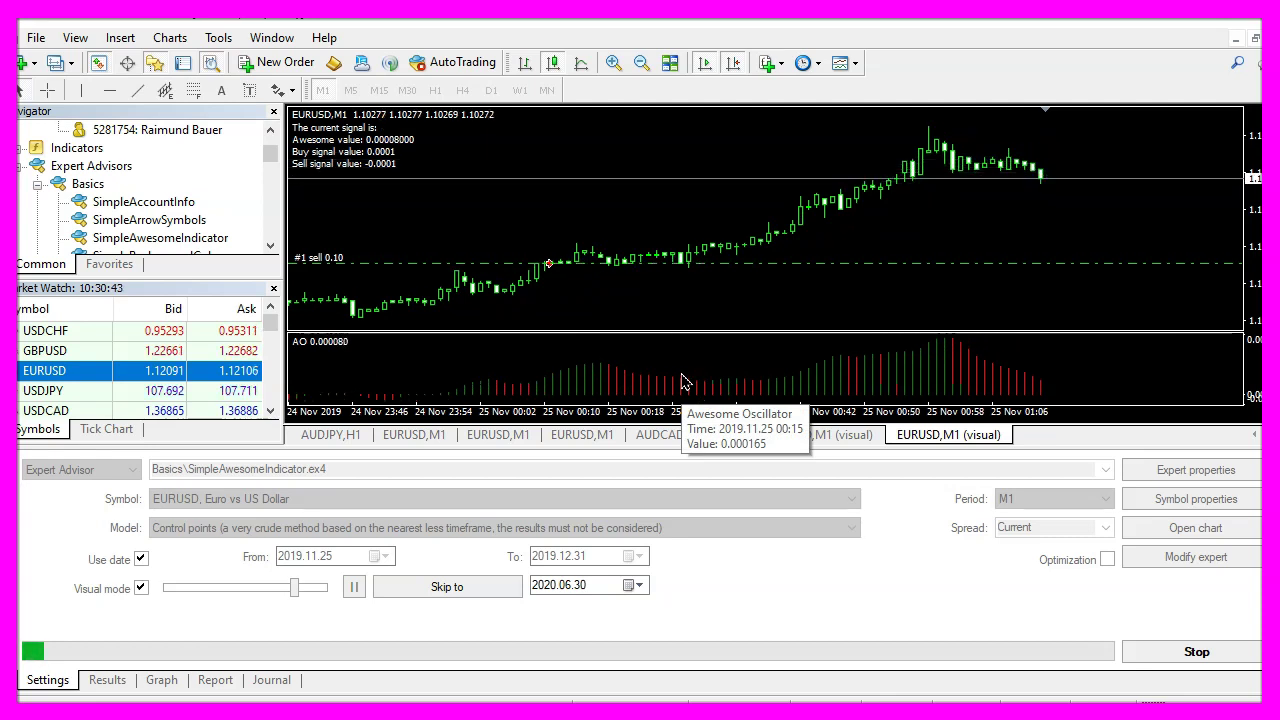
{"action": "left_click", "coordinate": [370, 226]}
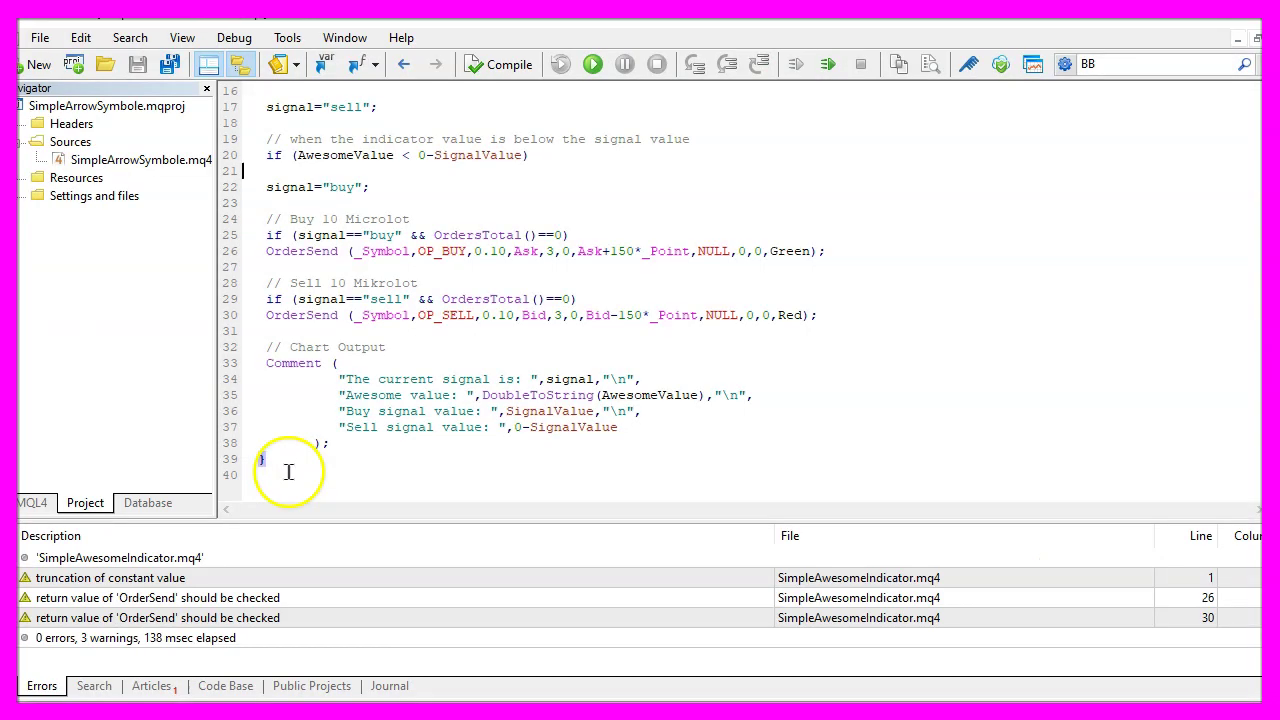
{"action": "left_click_drag", "start_coordinate": [288, 472], "coordinate": [250, 52]}
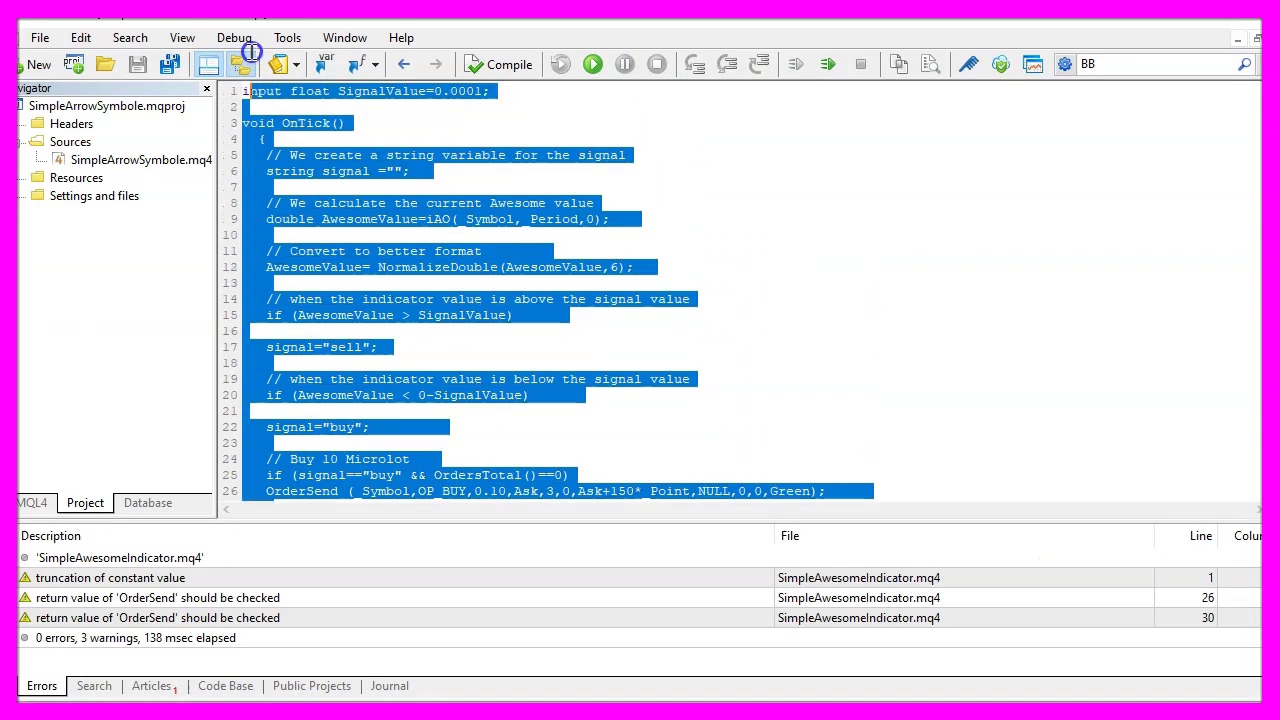